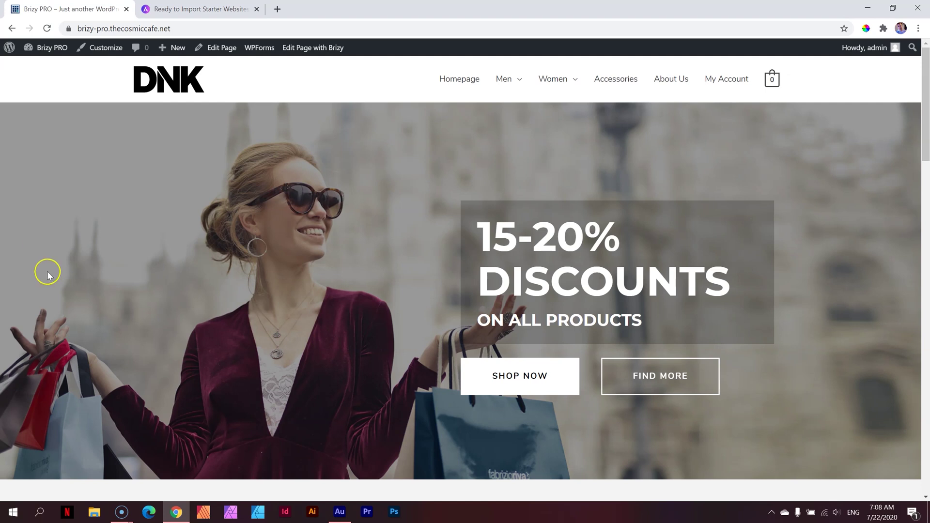
Step: Browse the storefront homepage and open the men's Jeans product category
scroll(311, 245, down, 5)
scroll(312, 245, down, 15)
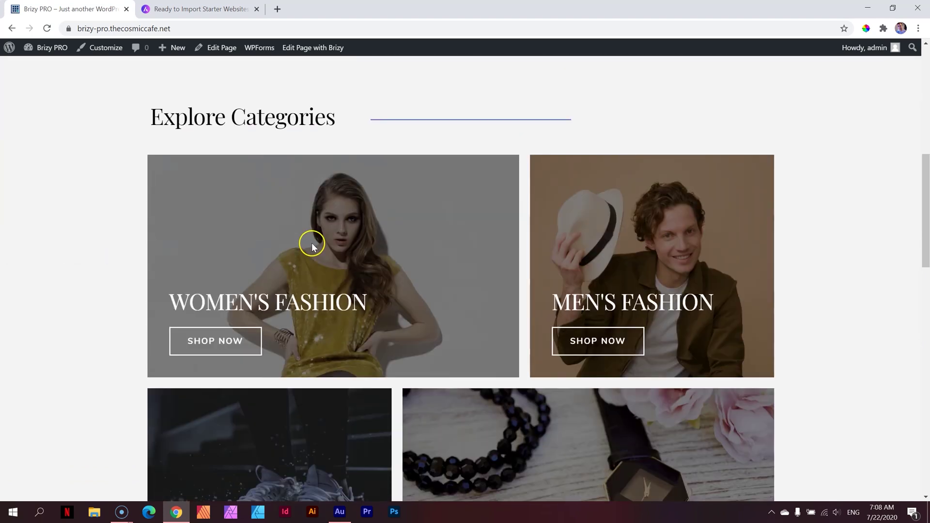
scroll(312, 247, down, 7)
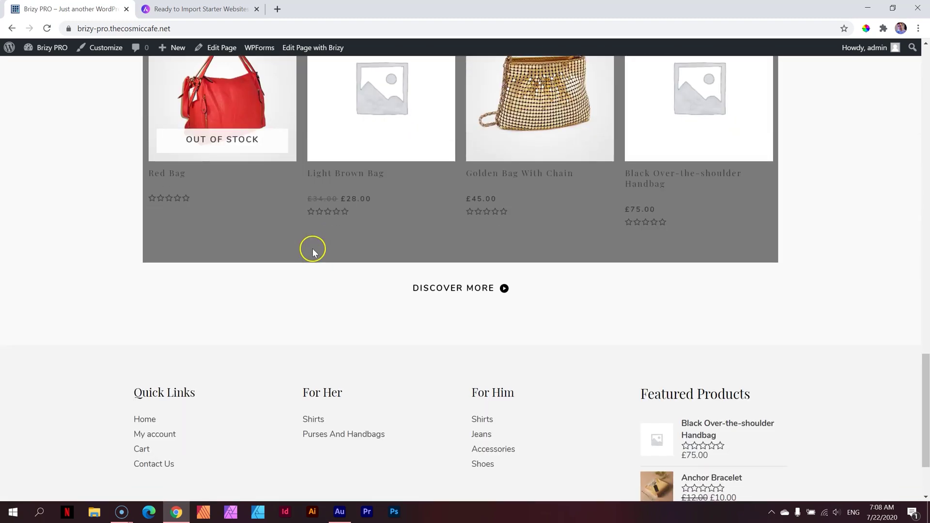
scroll(310, 252, up, 17)
scroll(308, 252, up, 10)
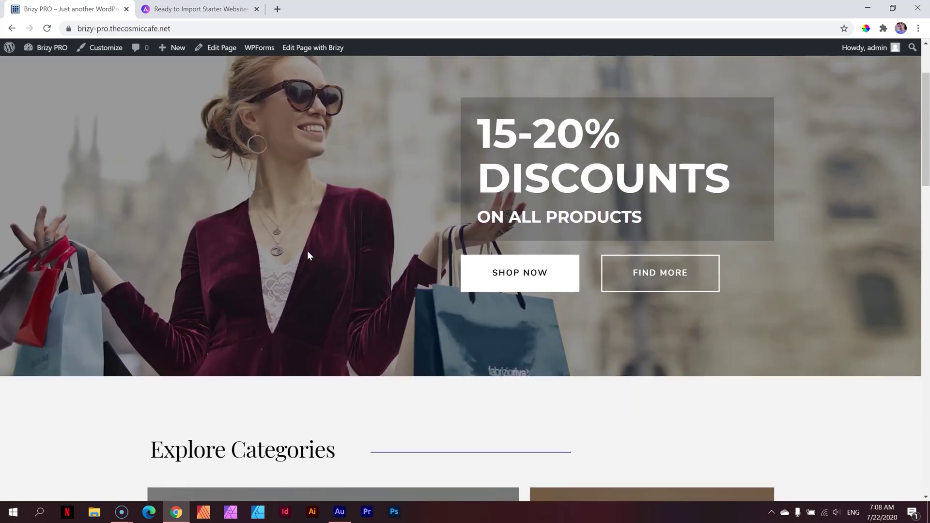
click(470, 85)
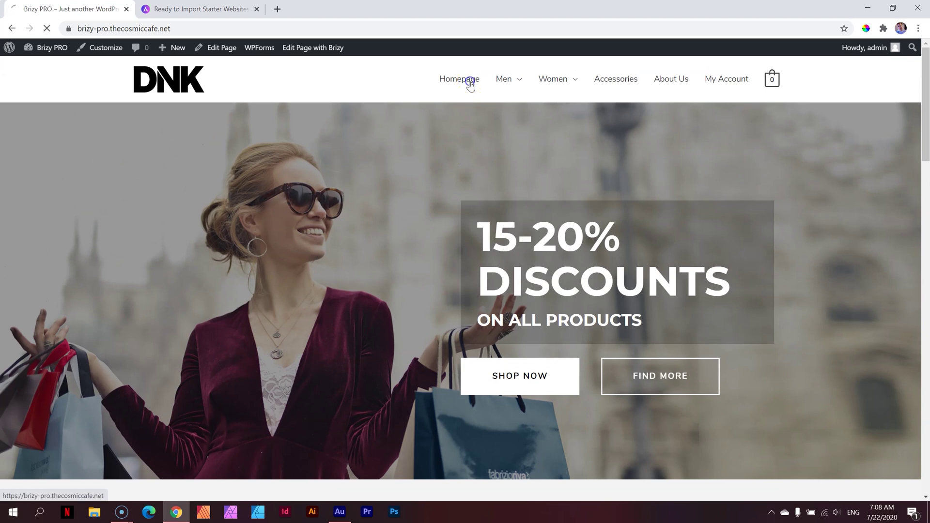
mouse_move(507, 83)
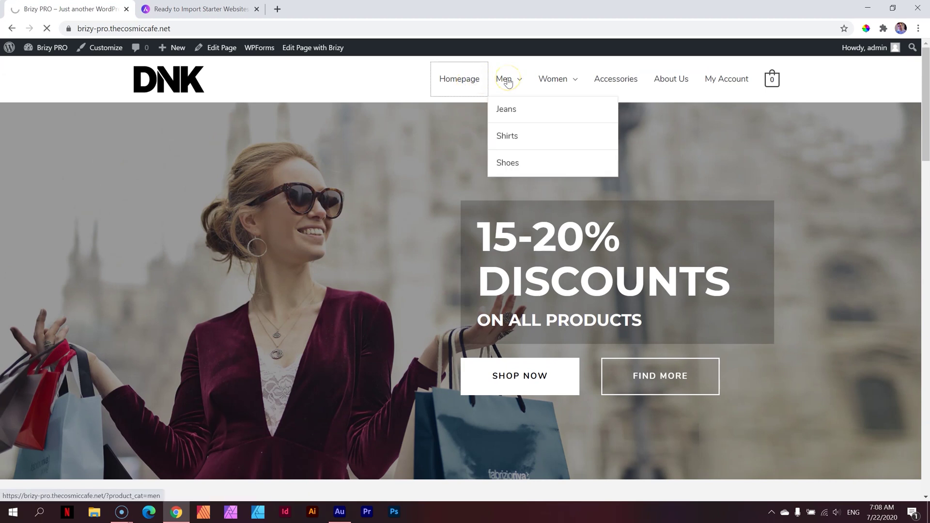
click(507, 110)
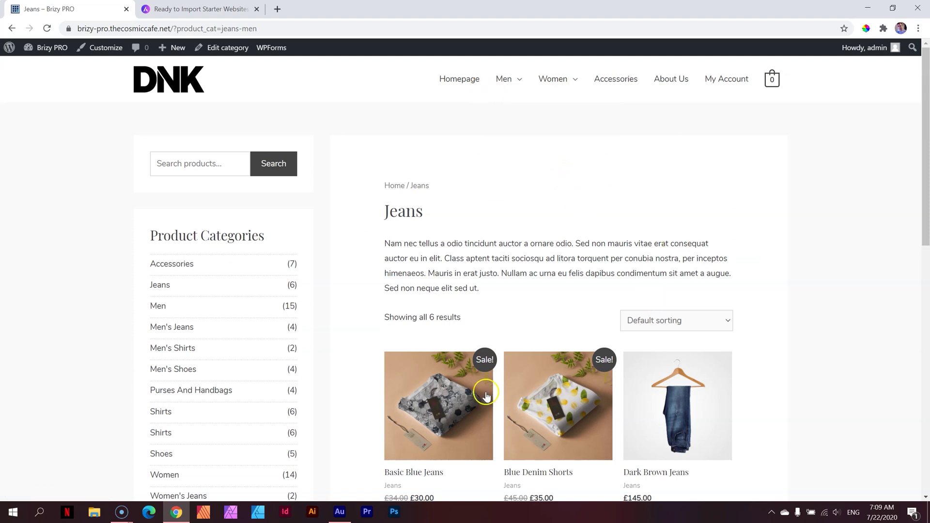
Step: Return to the shop homepage, look it over, then go to the admin dashboard
click(458, 79)
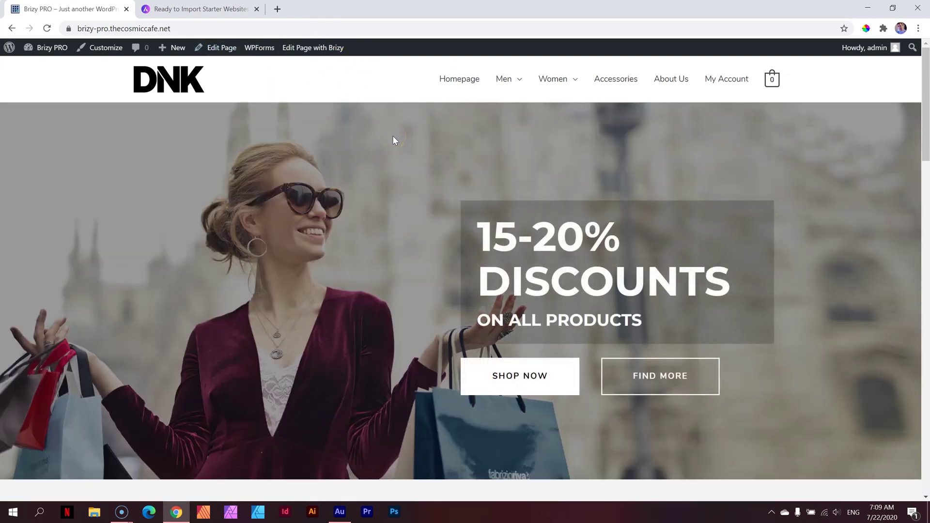
scroll(393, 138, down, 6)
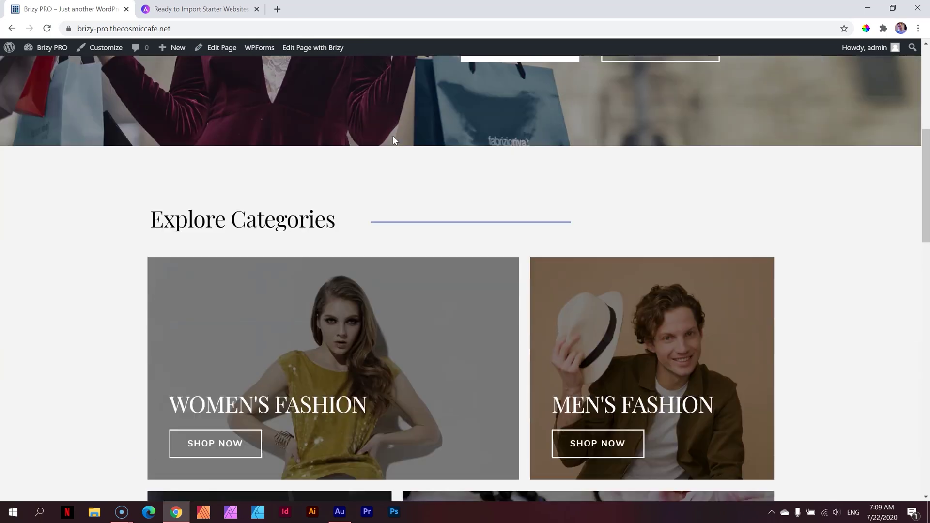
scroll(393, 140, down, 4)
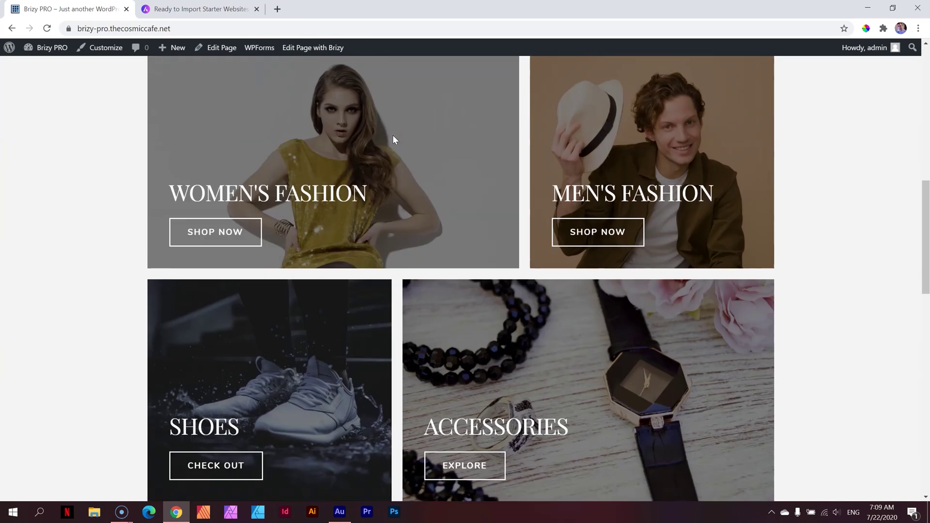
scroll(393, 139, down, 2)
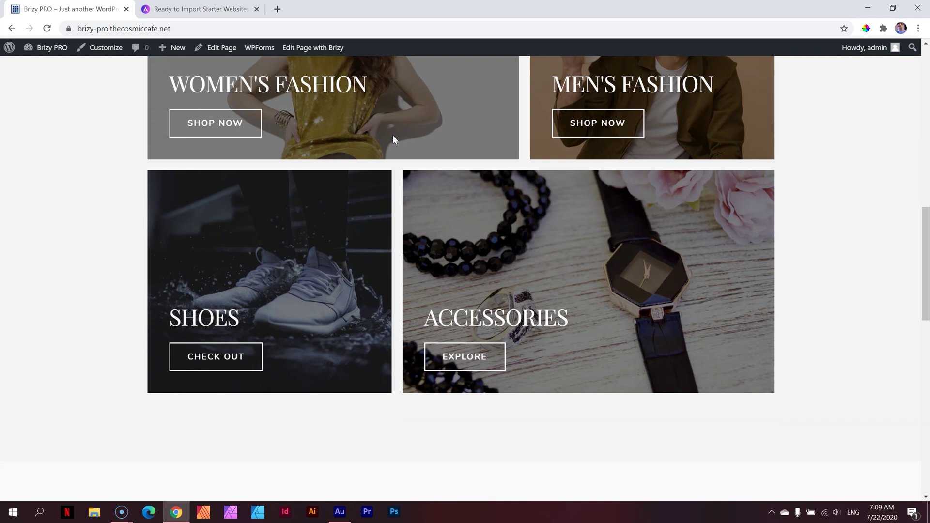
scroll(402, 183, up, 9)
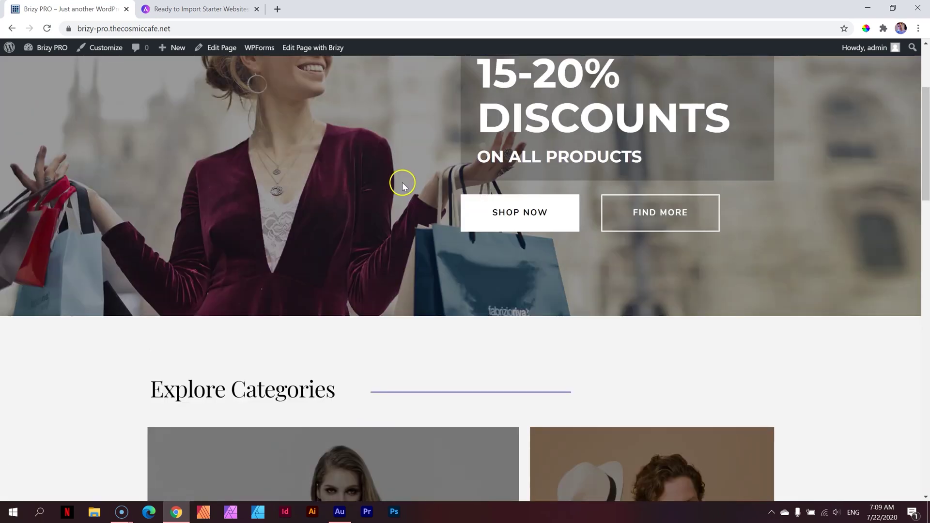
scroll(403, 183, up, 3)
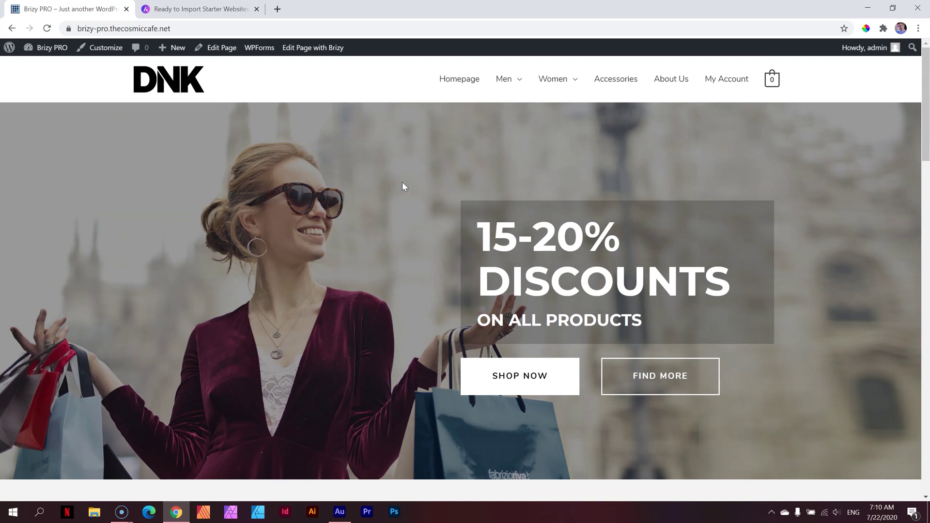
click(54, 48)
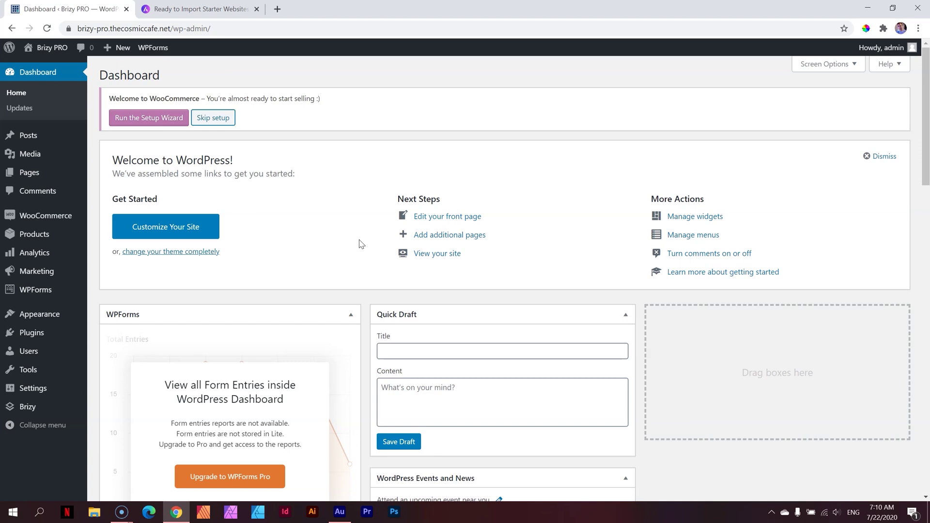
Step: Search the plugin directory for 'reset' and activate the WordPress Reset plugin
mouse_move(32, 334)
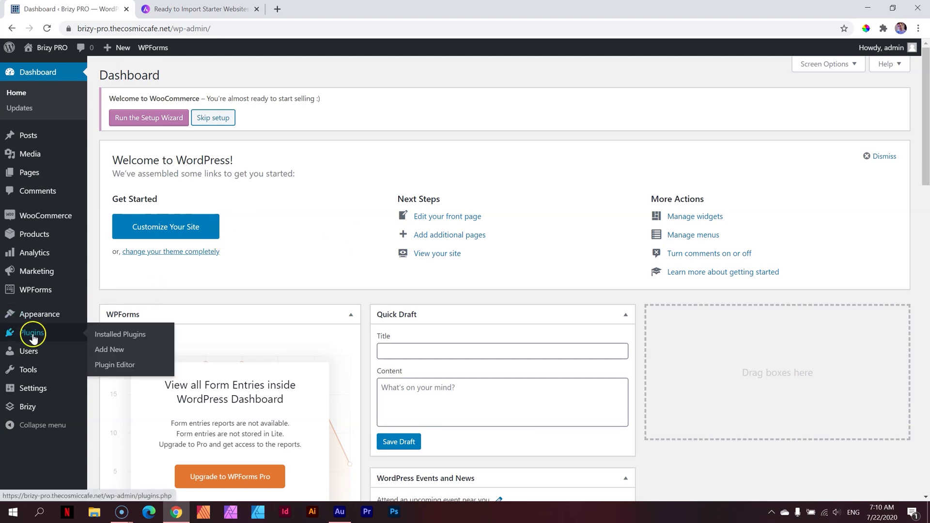
click(111, 349)
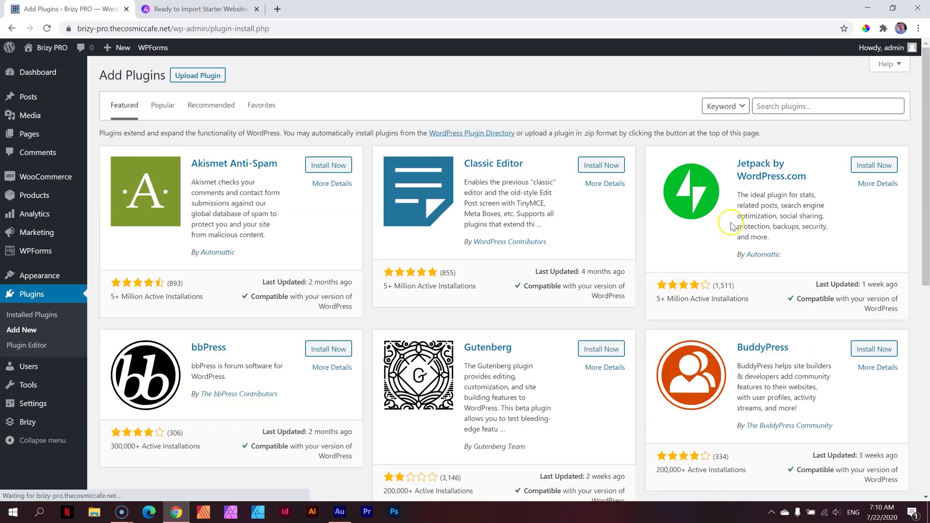
click(784, 108)
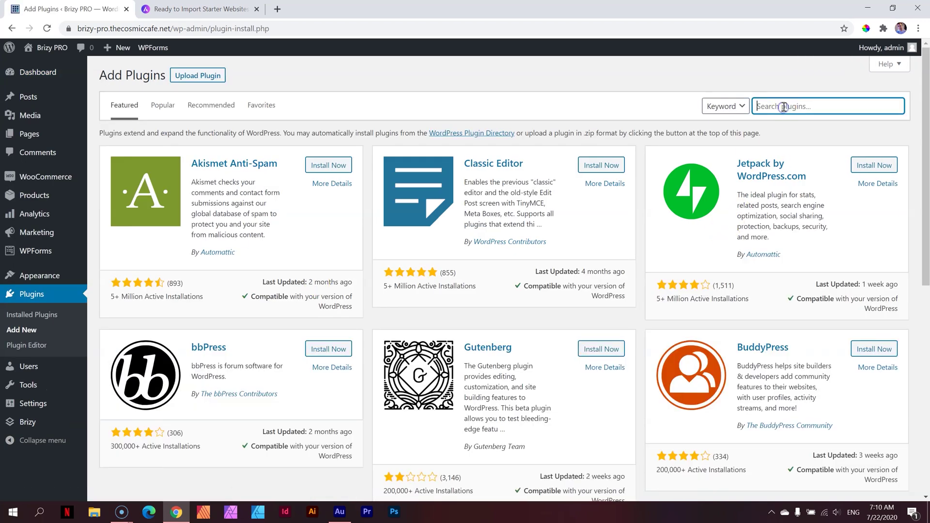
text(reset)
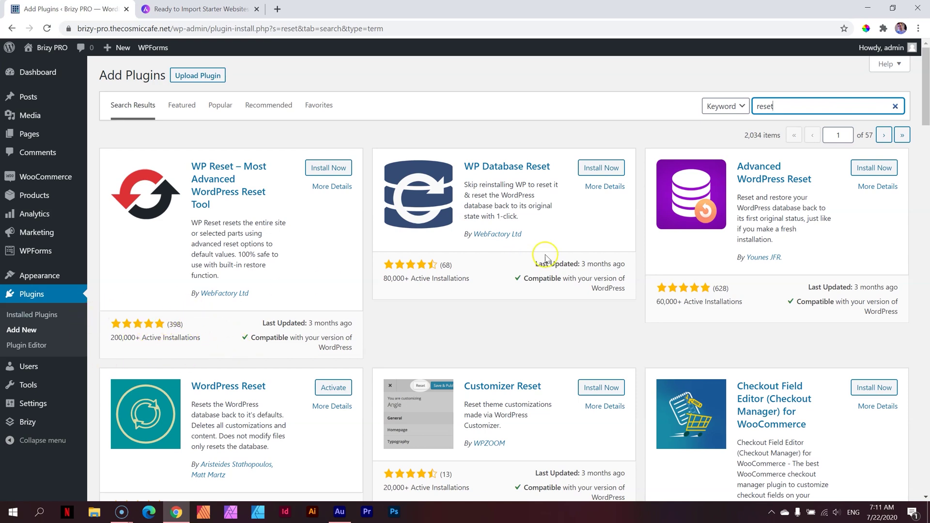
scroll(563, 256, down, 2)
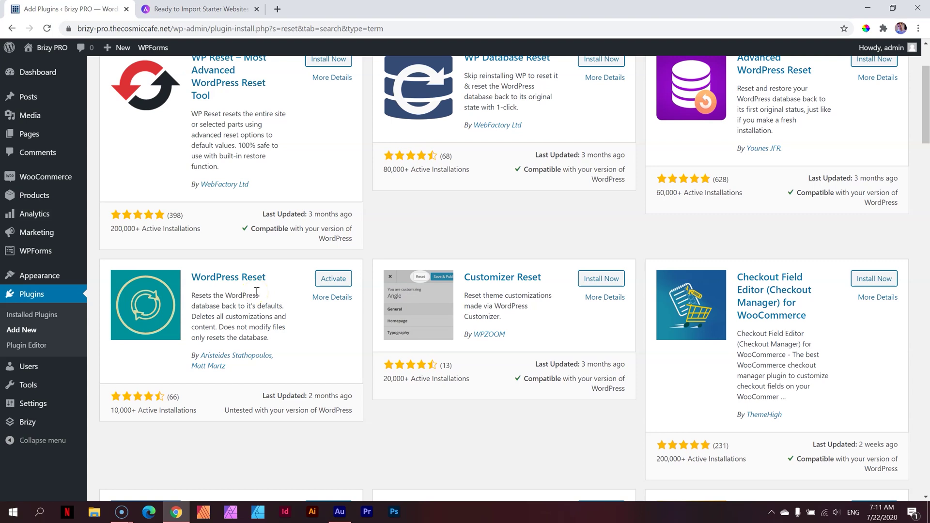
scroll(257, 292, up, 1)
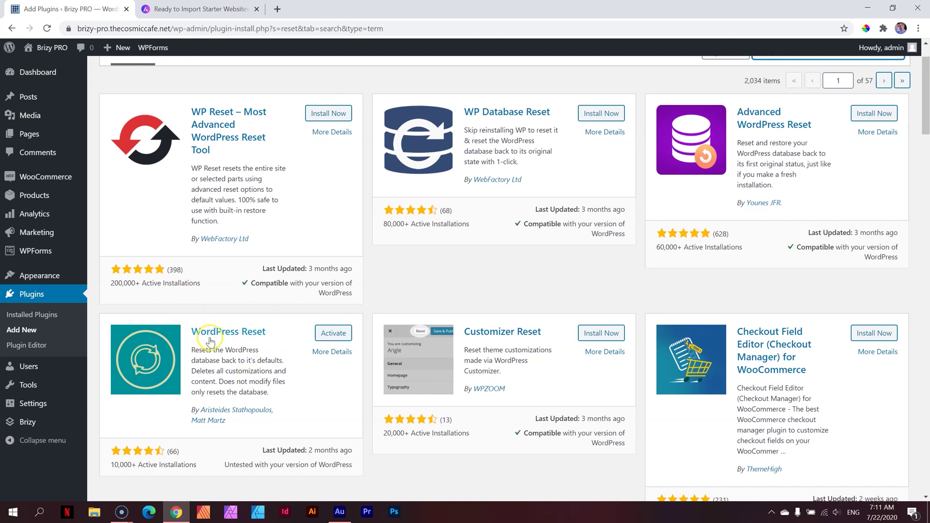
click(333, 335)
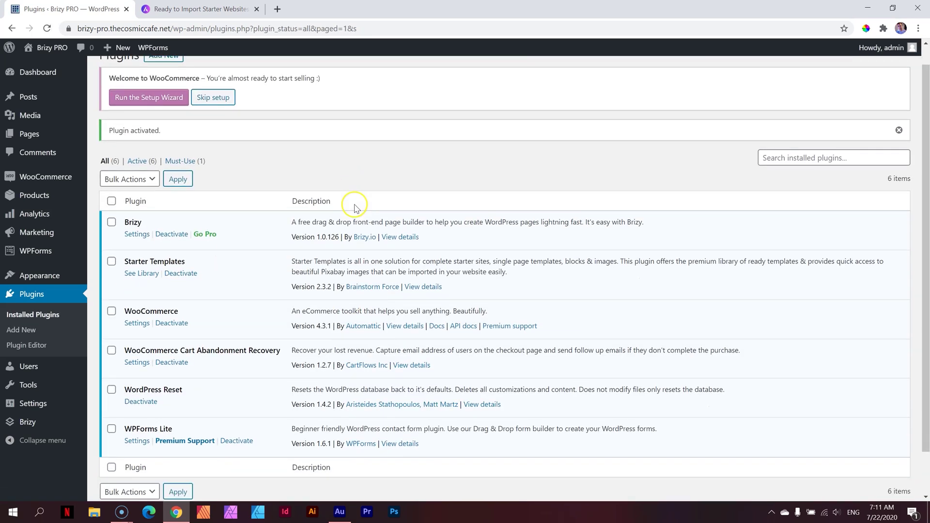
scroll(354, 207, down, 1)
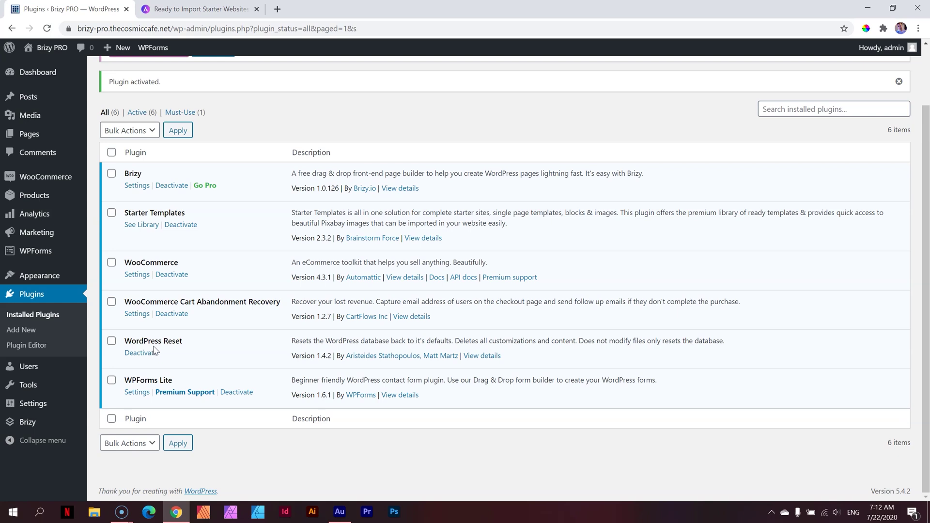
mouse_move(28, 385)
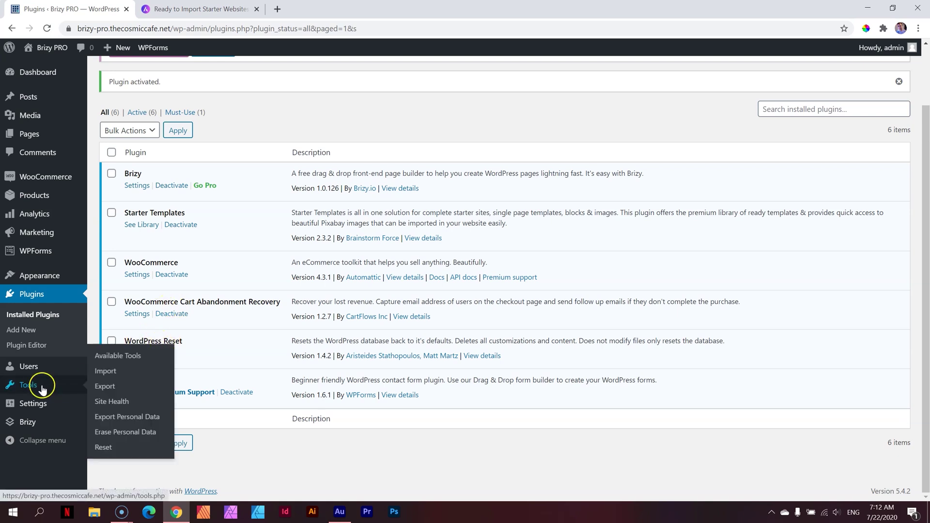
Step: Reset the site database from Tools > Reset, confirming the irreversible reset
click(116, 449)
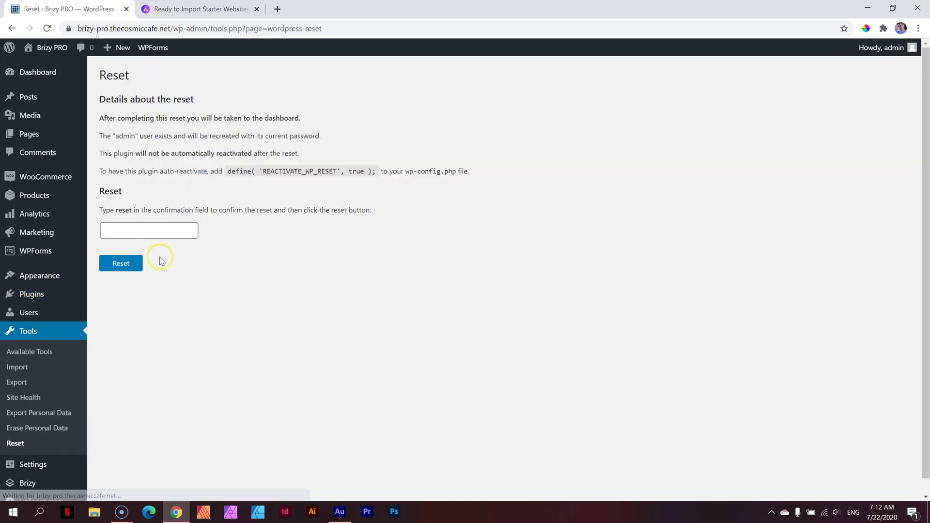
click(155, 232)
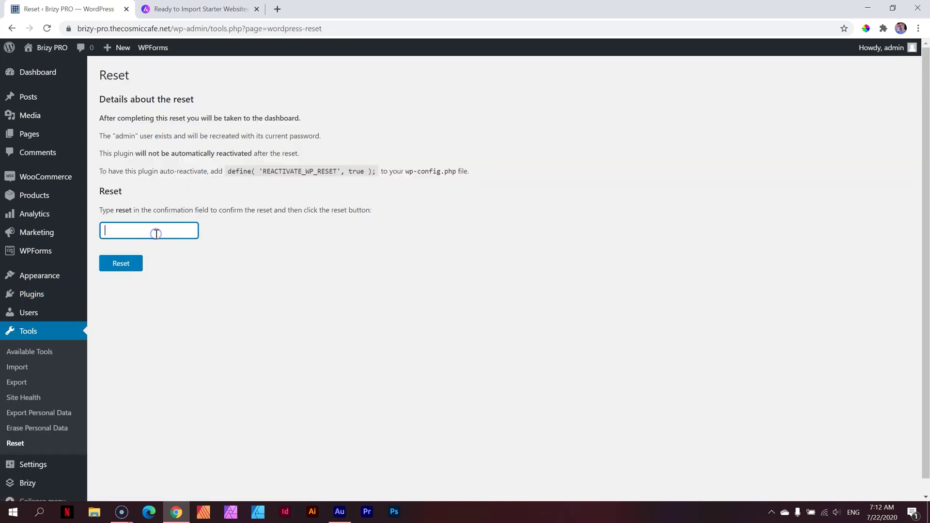
text(reset)
click(116, 268)
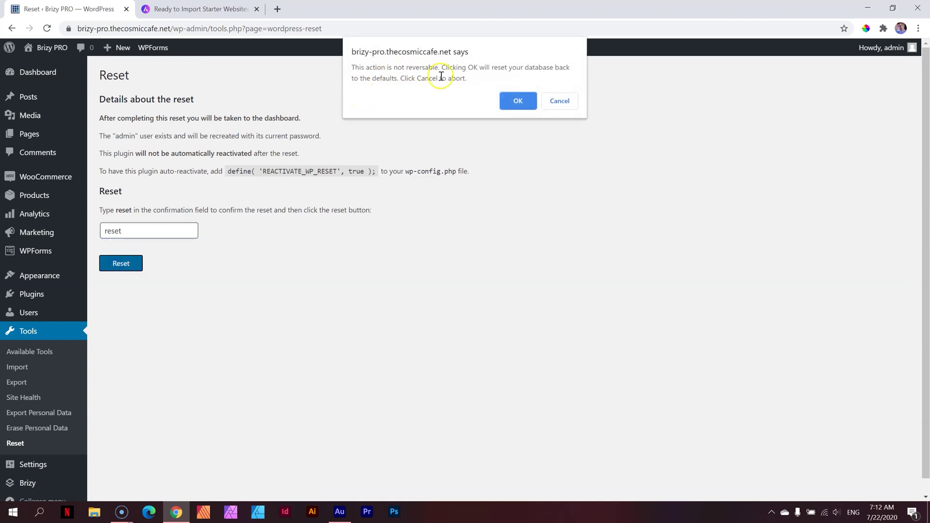
click(516, 100)
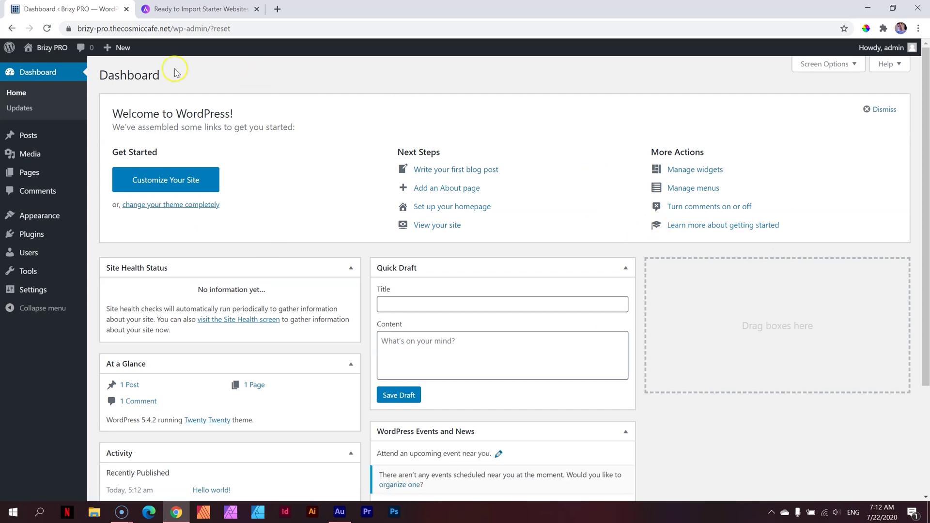
Step: View the freshly reset site's front end, then trash the 'Hello world!' post
click(40, 49)
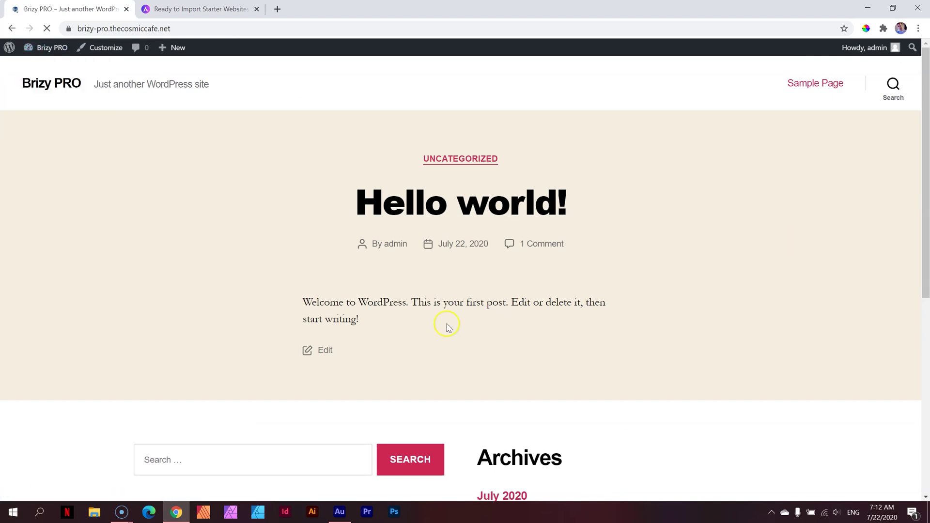
scroll(617, 350, down, 7)
scroll(617, 341, up, 7)
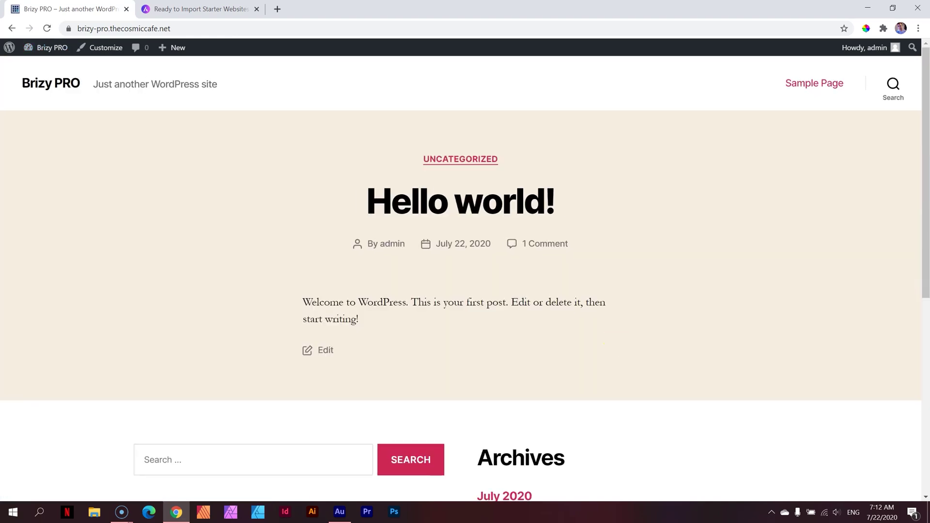
mouse_move(43, 57)
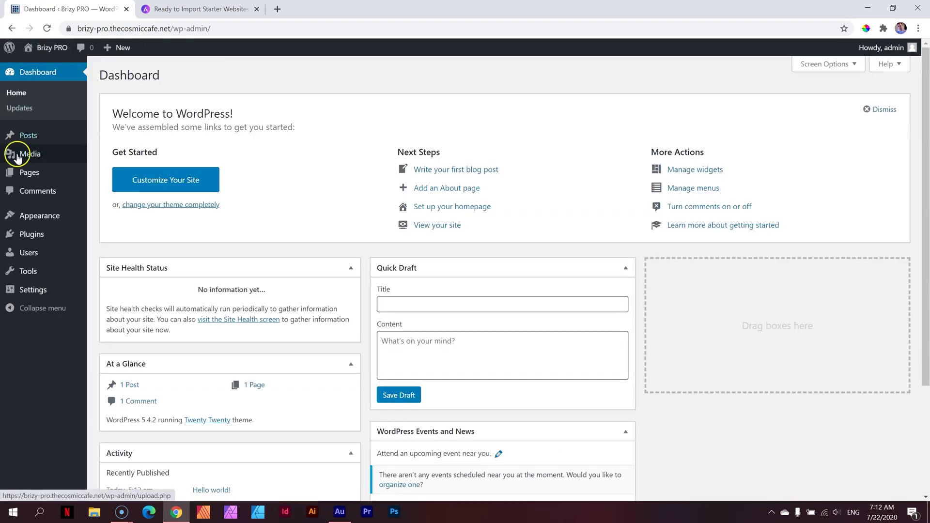
click(20, 140)
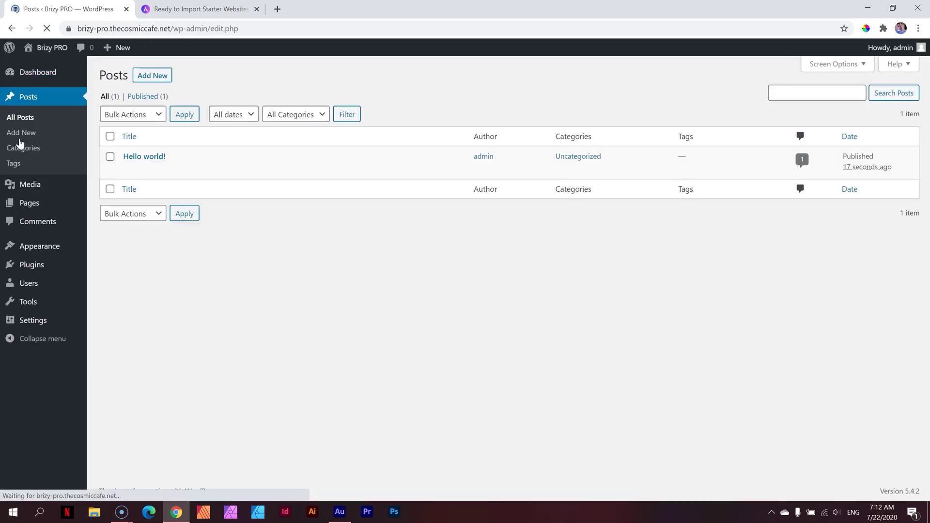
click(185, 171)
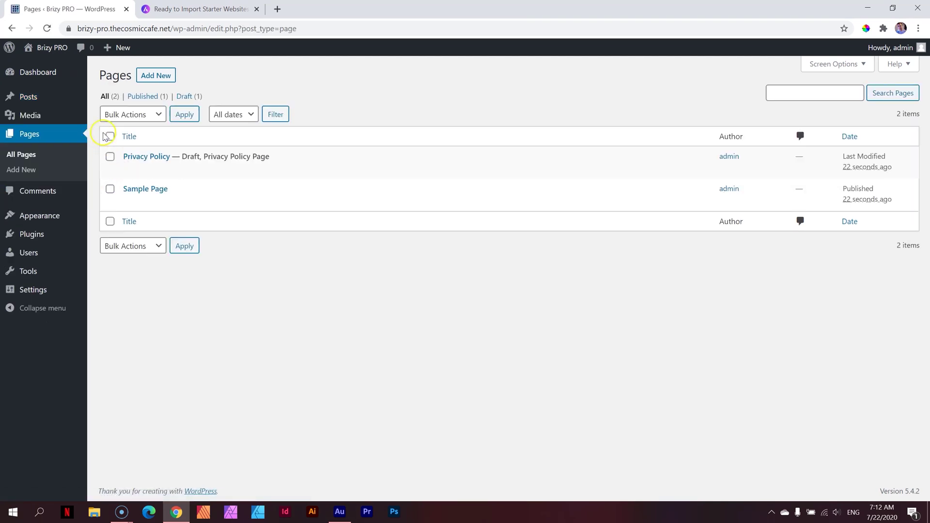
Step: Move the Privacy Policy and Sample Page pages to the Trash with a bulk action
click(122, 116)
click(129, 164)
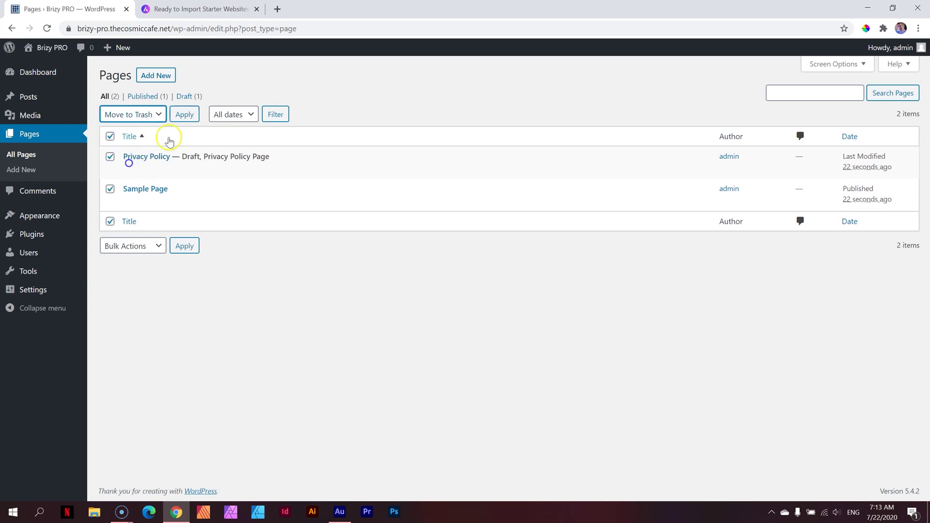
click(185, 115)
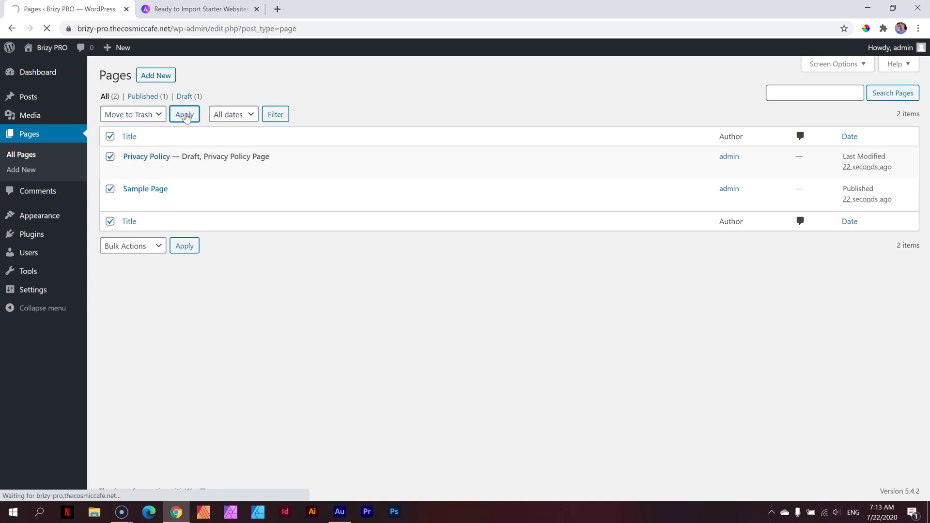
mouse_move(41, 222)
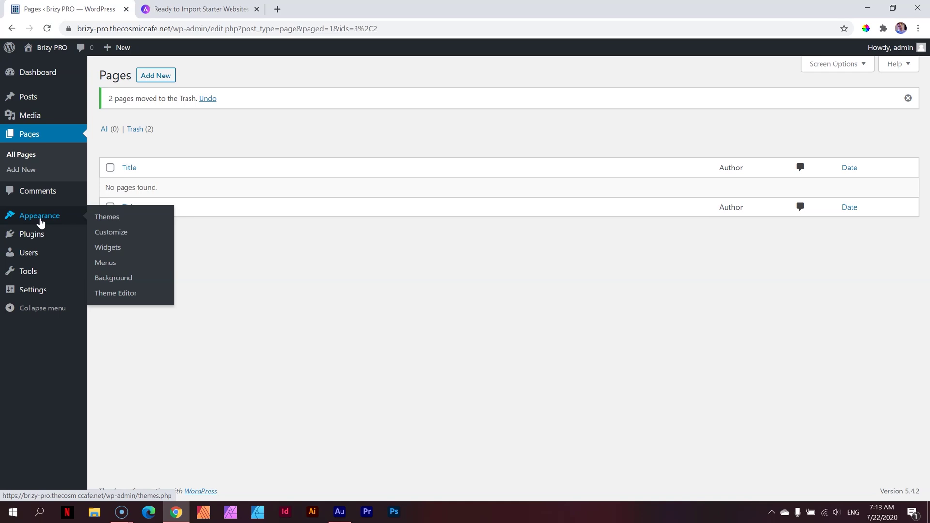
Step: Delete the Astra theme from the installed themes and confirm the deletion
click(113, 225)
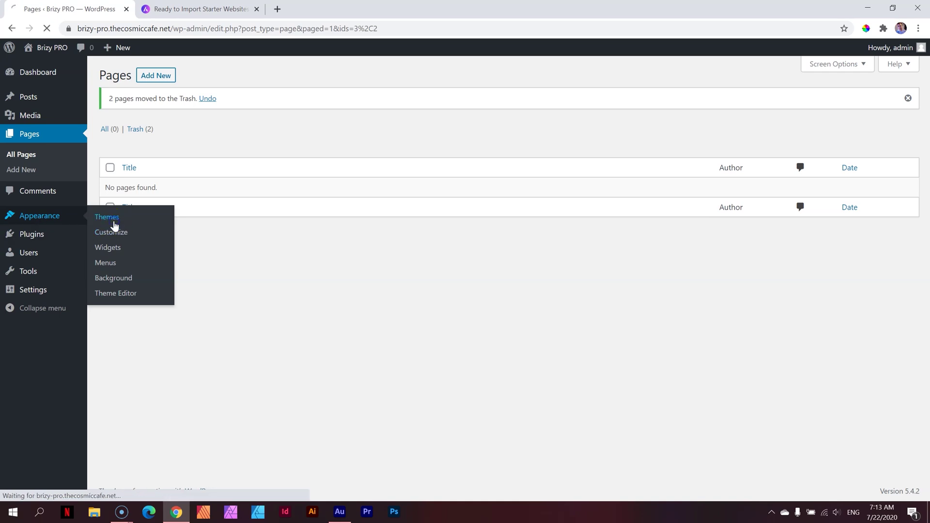
mouse_move(463, 174)
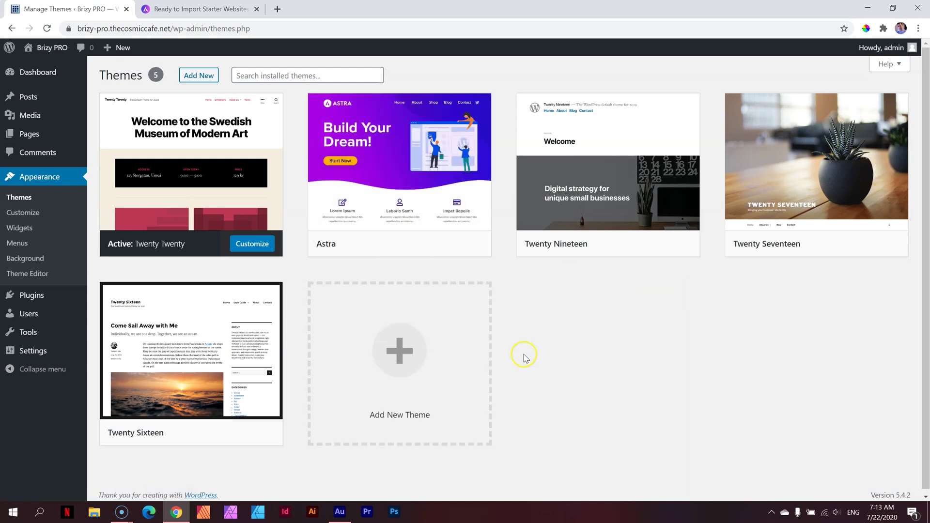
click(413, 155)
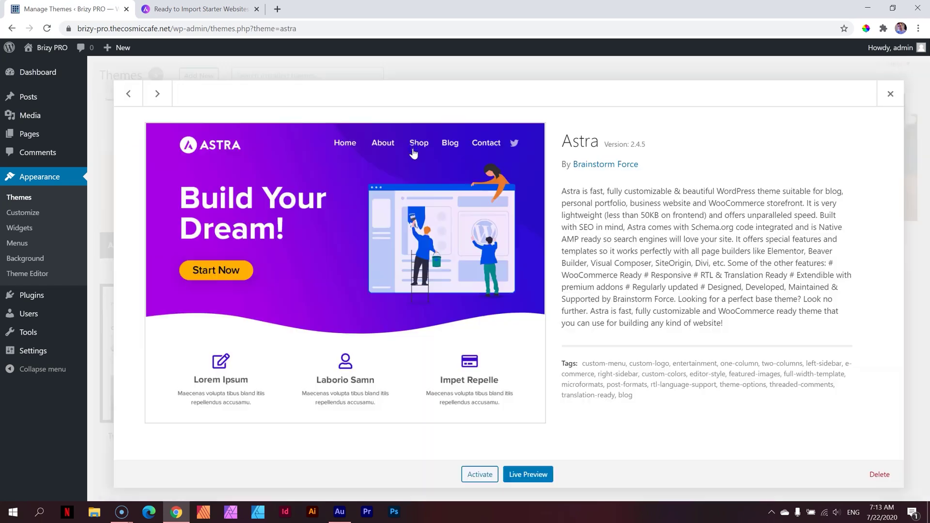
click(883, 475)
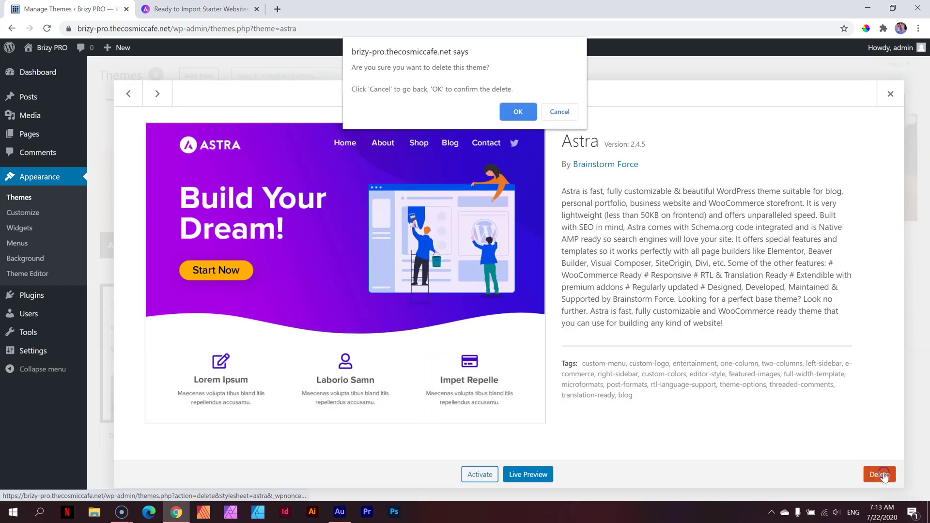
click(522, 113)
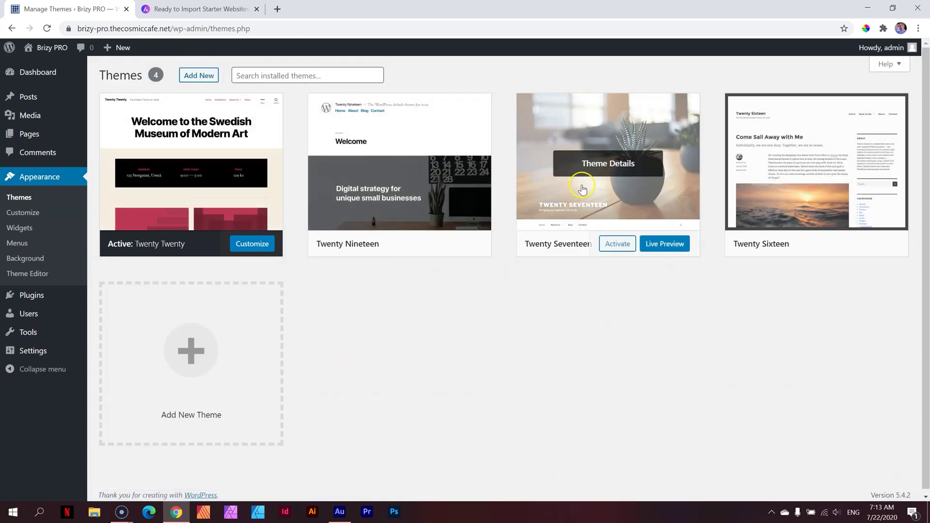
Step: Search the theme directory for 'astra', then install and activate the Astra theme
click(185, 76)
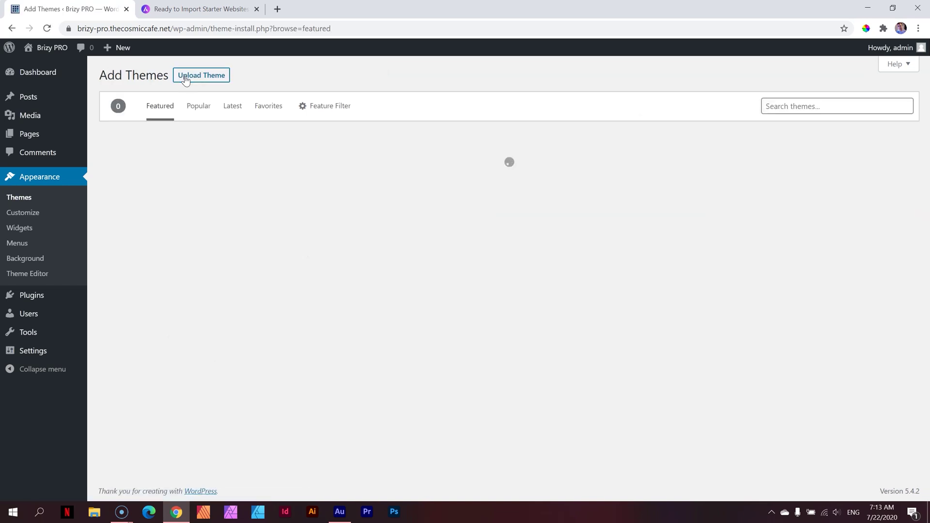
click(810, 100)
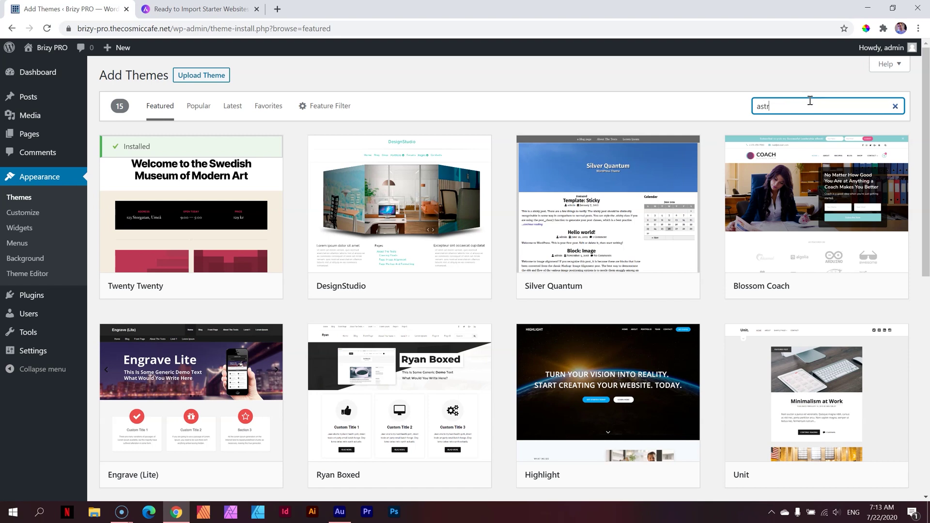
text(astra)
key(Return)
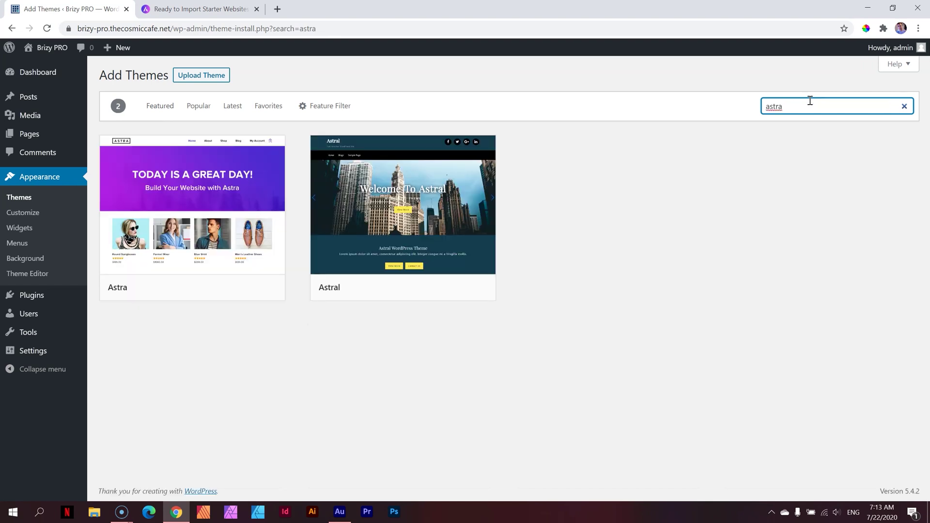
mouse_move(329, 291)
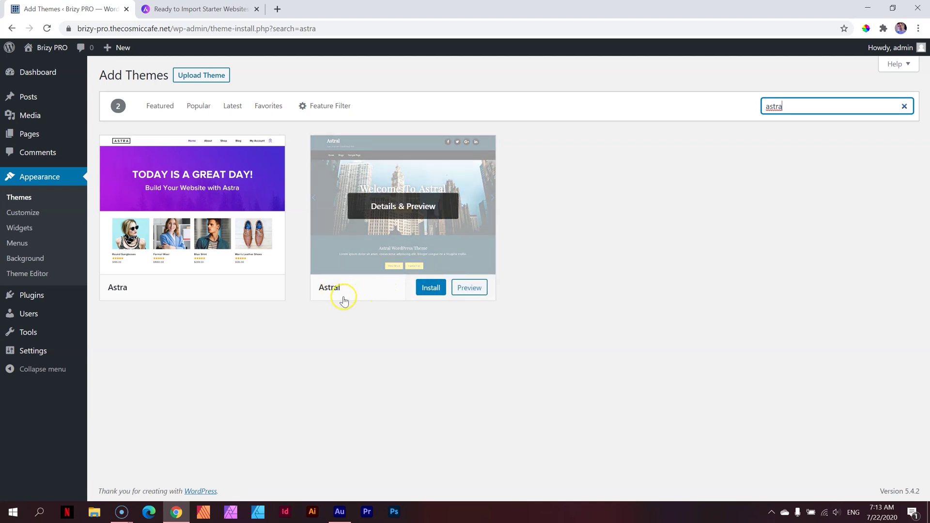
mouse_move(139, 295)
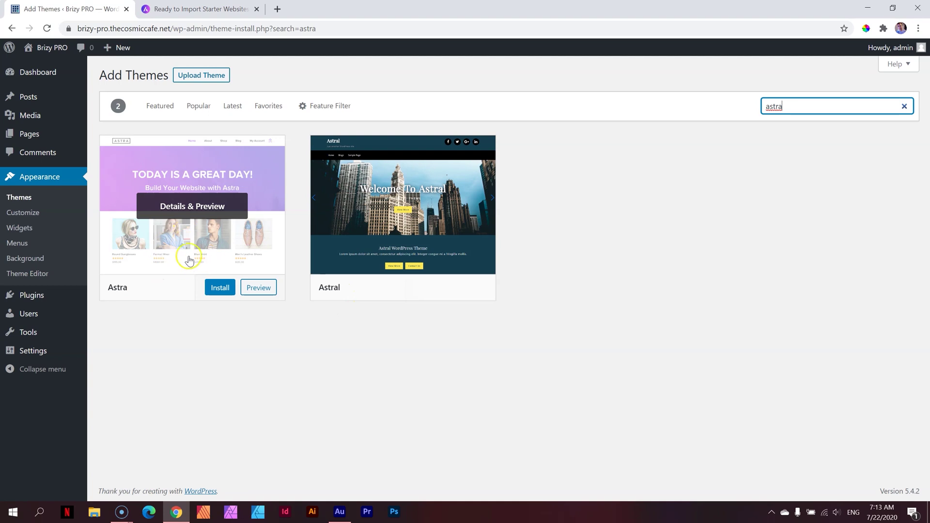
click(220, 288)
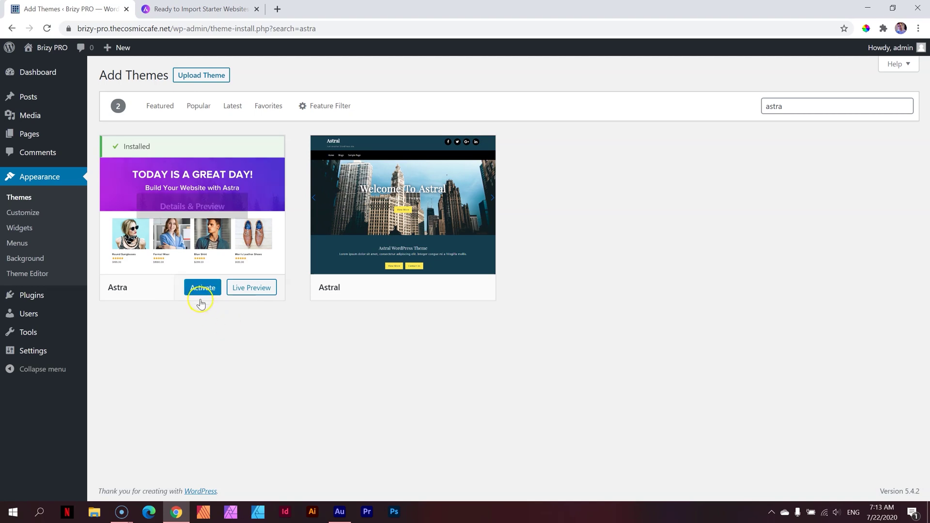
click(203, 288)
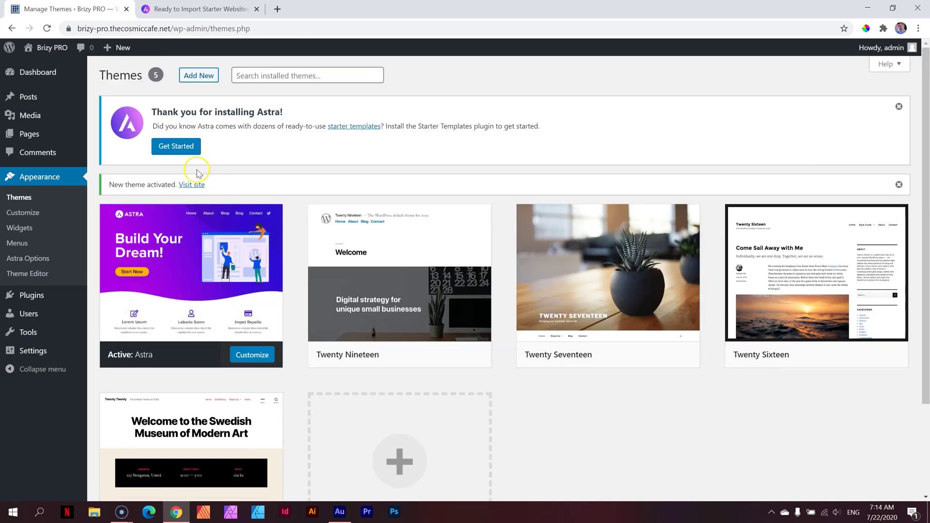
Step: Launch Astra's Starter Templates with Get Started in the 'Thank you for installing Astra' notice
click(183, 149)
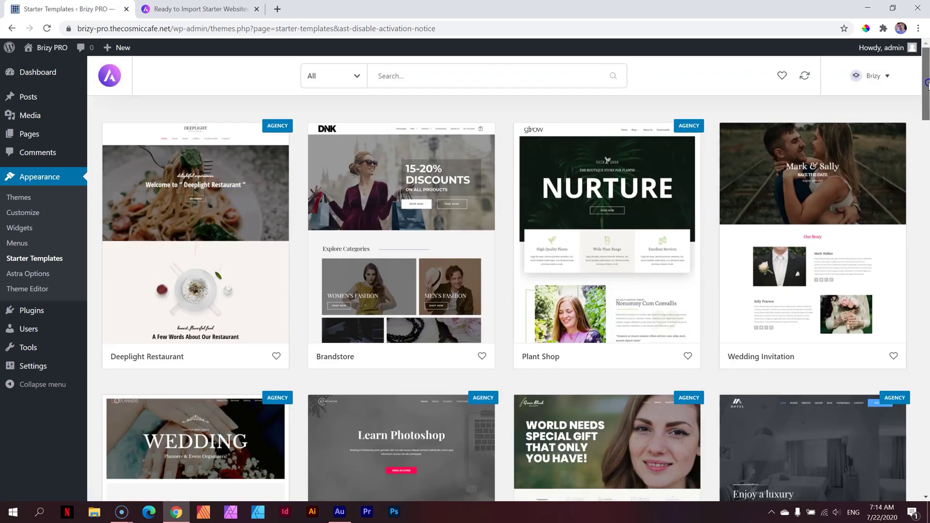
Step: Scroll the Brizy starter template grid to browse templates like Deeplight Restaurant and Plant Shop
mouse_move(926, 101)
mouse_down()
mouse_move(927, 465)
mouse_move(927, 62)
mouse_move(928, 481)
mouse_move(927, 92)
mouse_up()
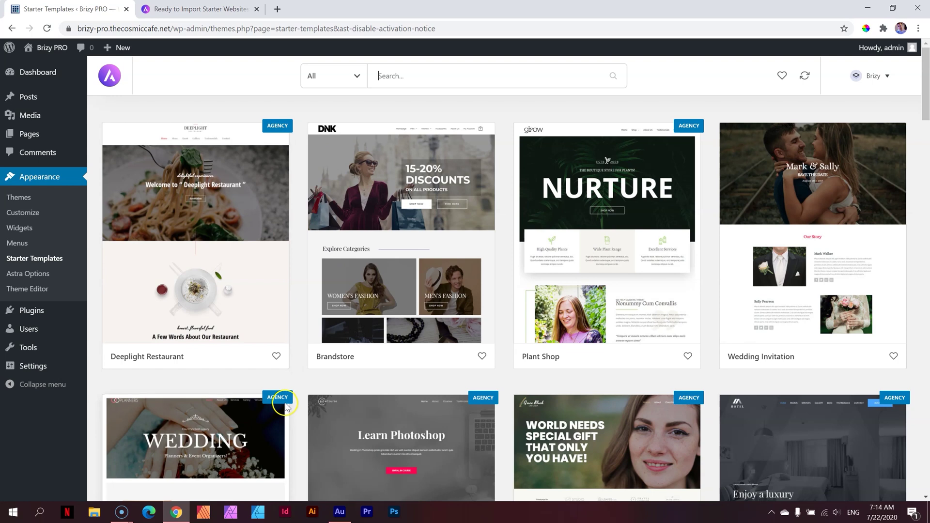
mouse_move(286, 406)
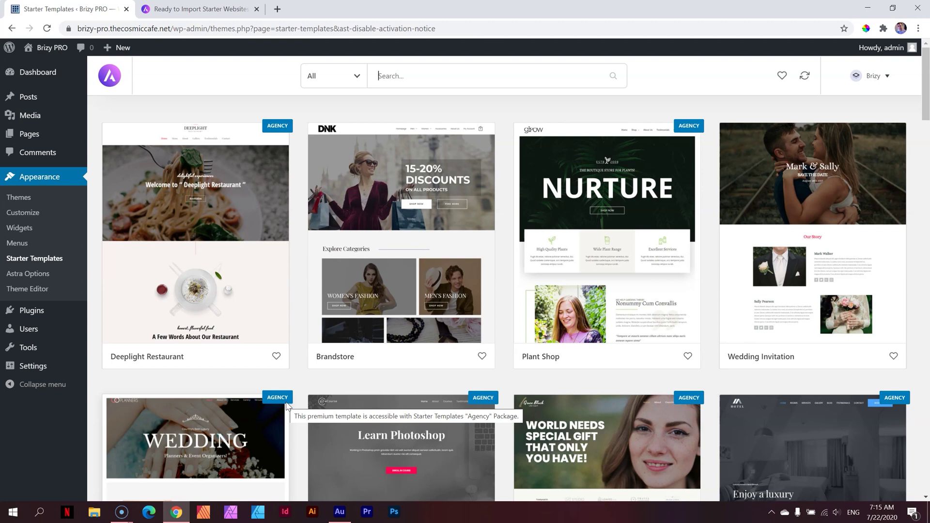
Step: Switch to the wpastra.com Ready to Import Websites tab and scroll through it
click(237, 9)
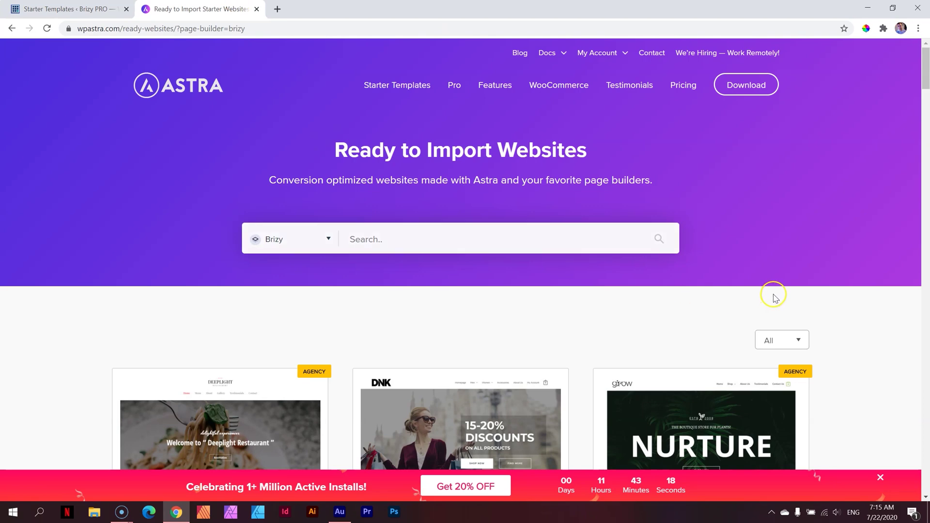
scroll(781, 293, down, 10)
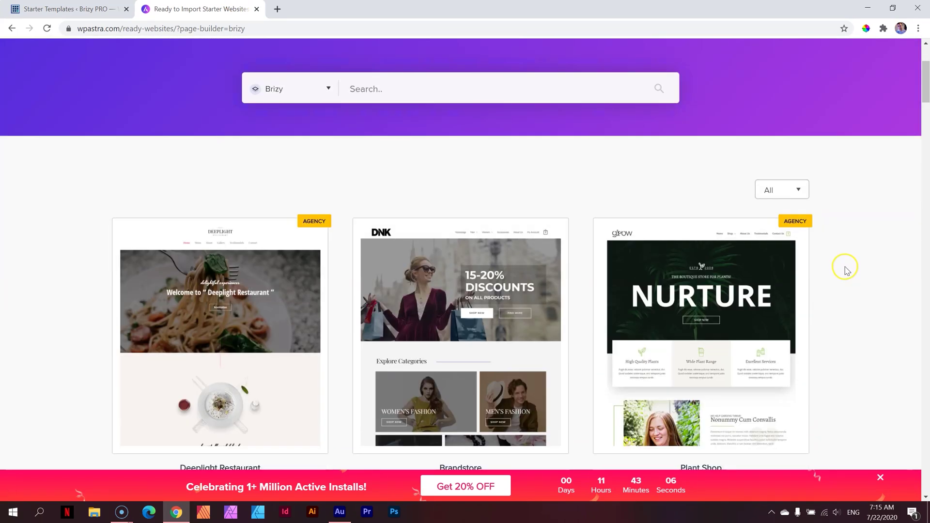
scroll(846, 267, down, 20)
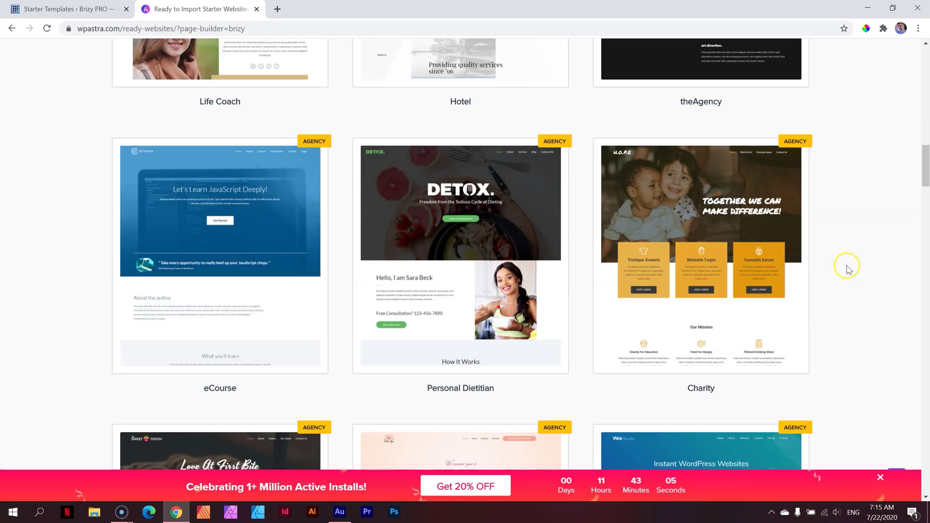
scroll(848, 267, down, 20)
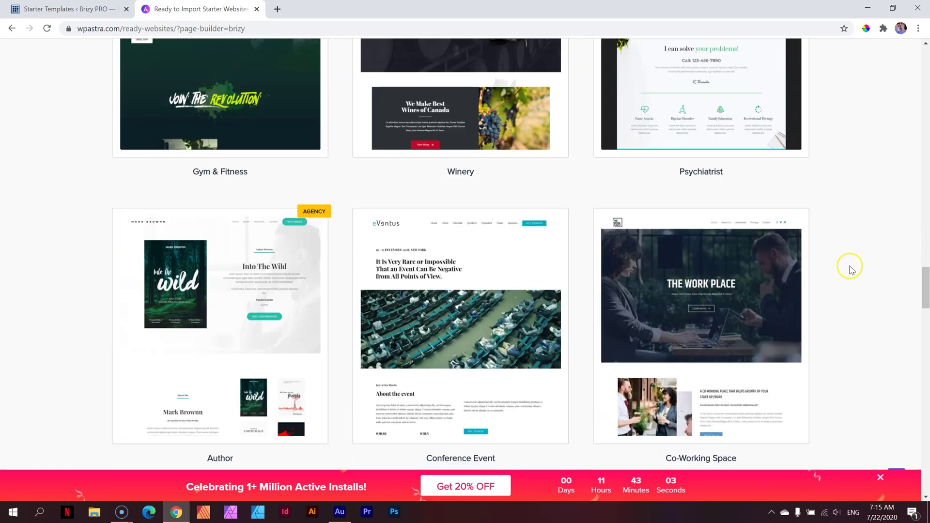
scroll(856, 251, down, 13)
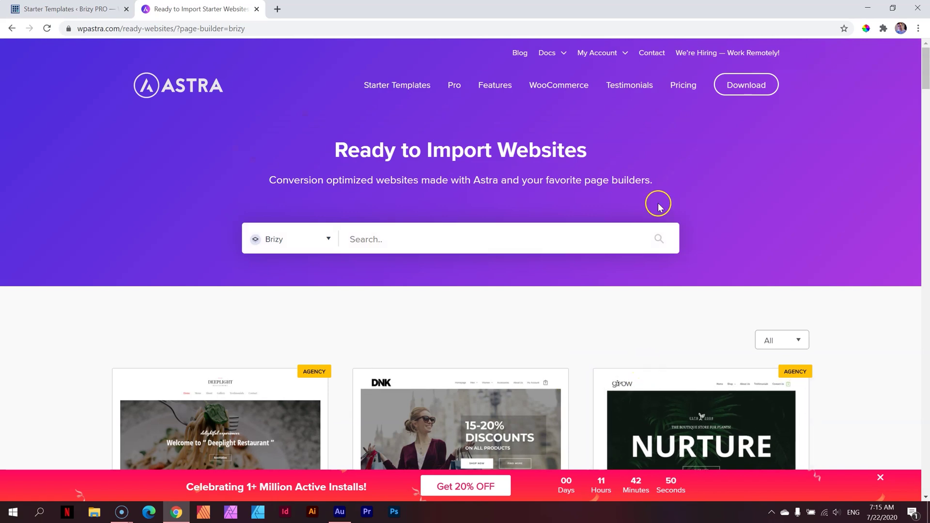
Step: Open Astra's pricing page and review the annual plans at $47, $169 and $249
click(692, 84)
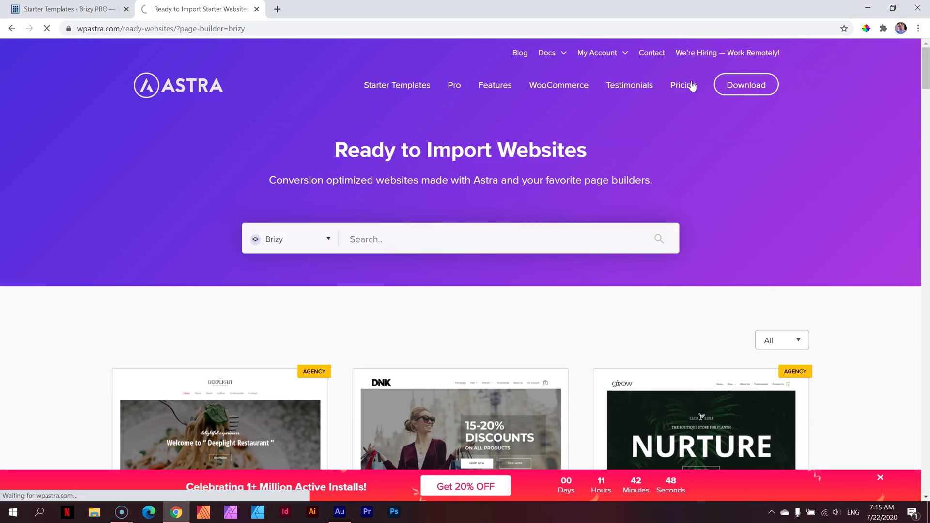
scroll(800, 266, down, 4)
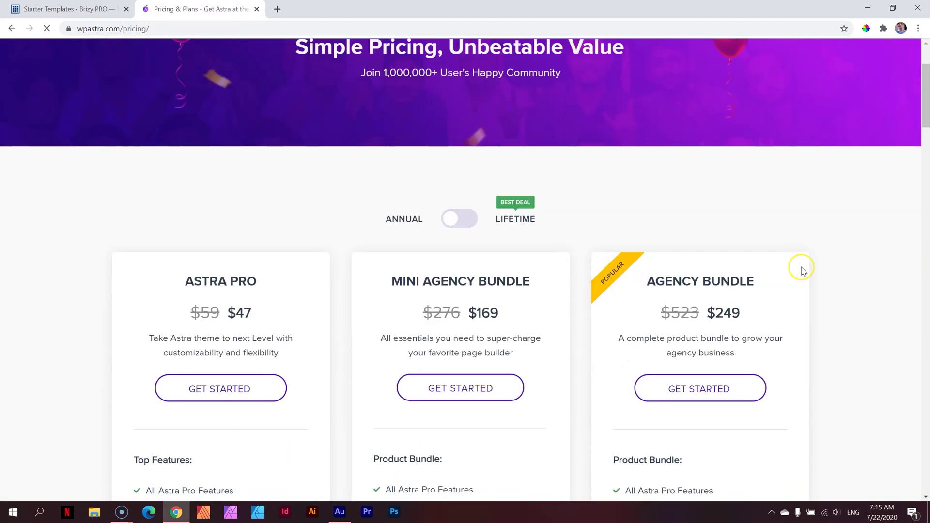
scroll(837, 293, down, 2)
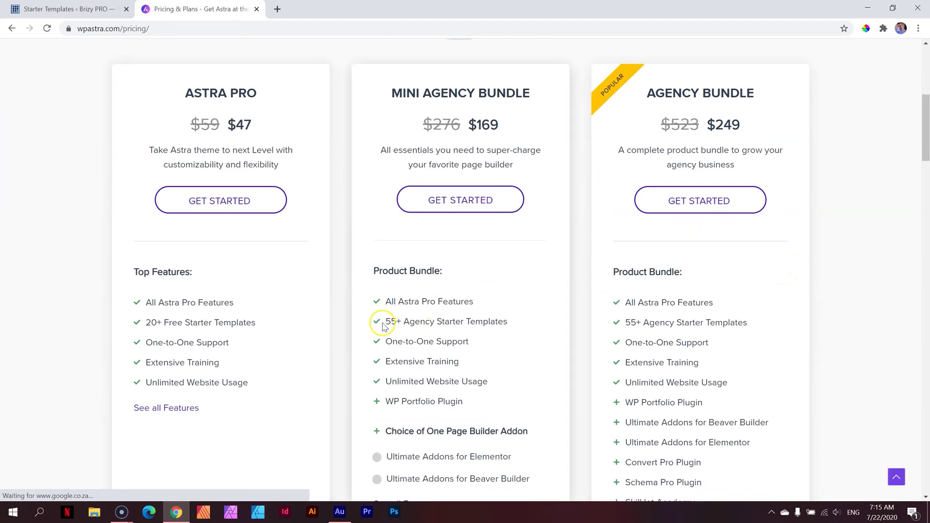
mouse_move(437, 331)
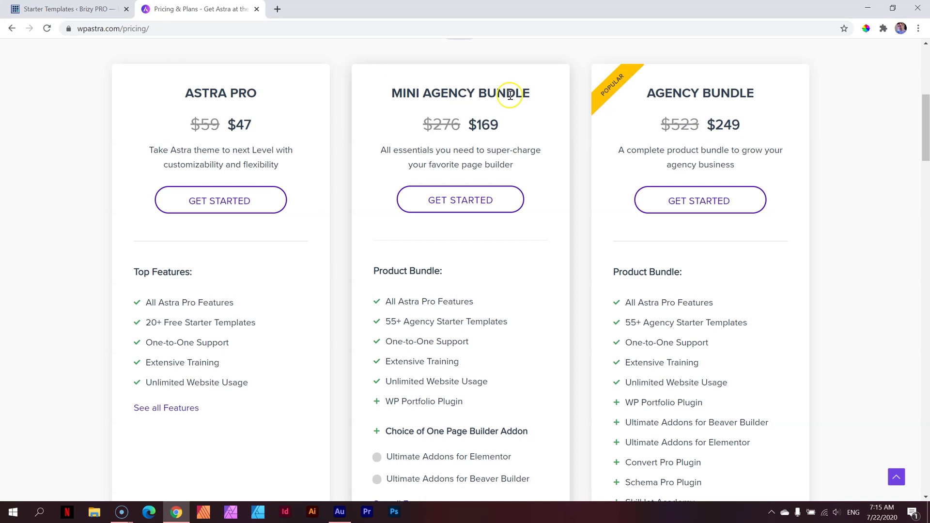
scroll(846, 198, down, 1)
scroll(847, 199, down, 3)
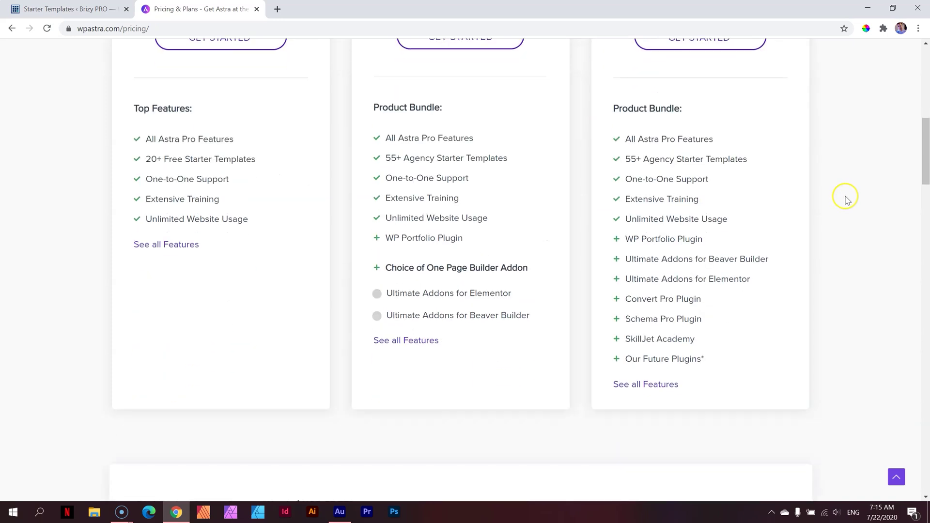
scroll(752, 293, up, 1)
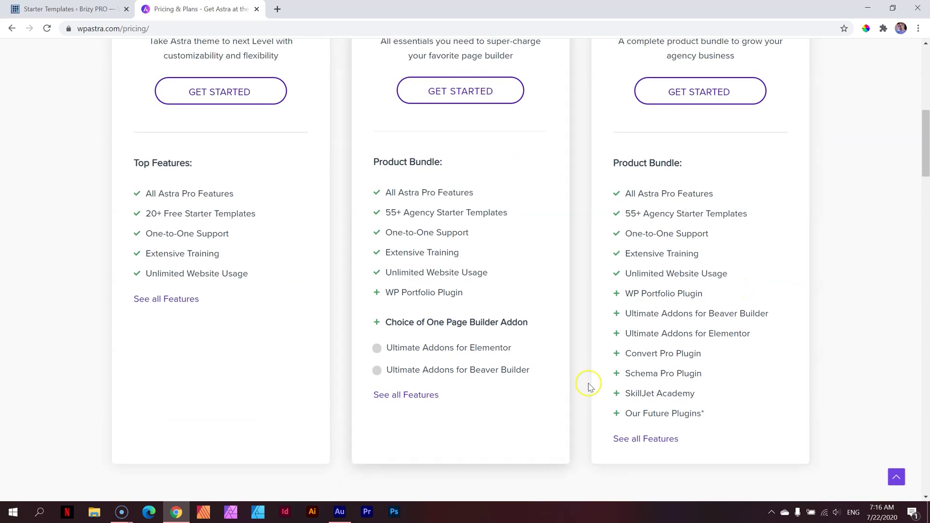
mouse_move(631, 280)
scroll(631, 280, up, 4)
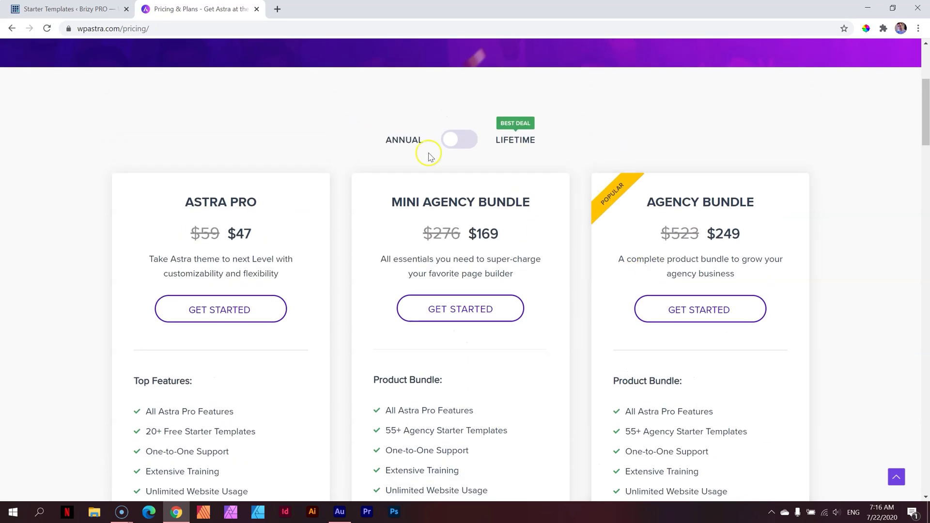
Step: Compare lifetime against annual prices, then return to the Starter Templates tab
click(492, 140)
click(412, 140)
click(66, 9)
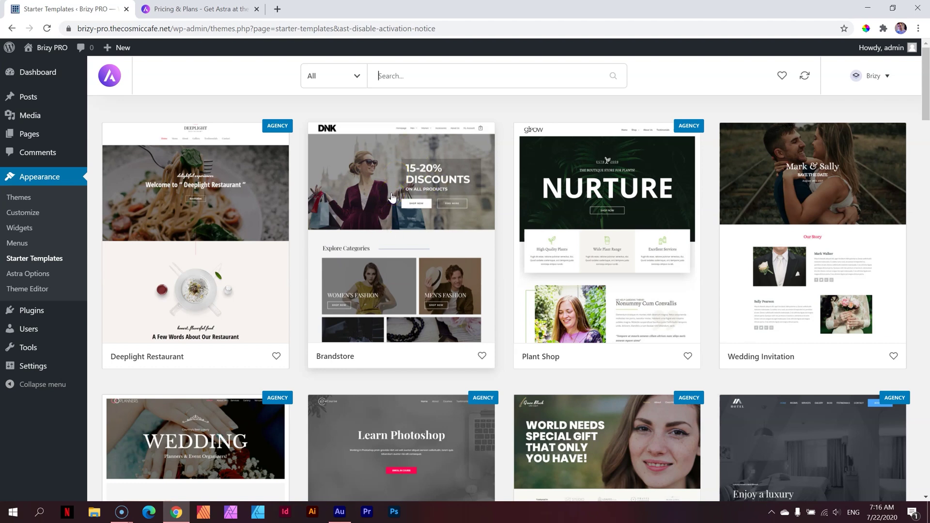
Step: Filter the starter template library to Free templates and scroll through the grid
click(357, 77)
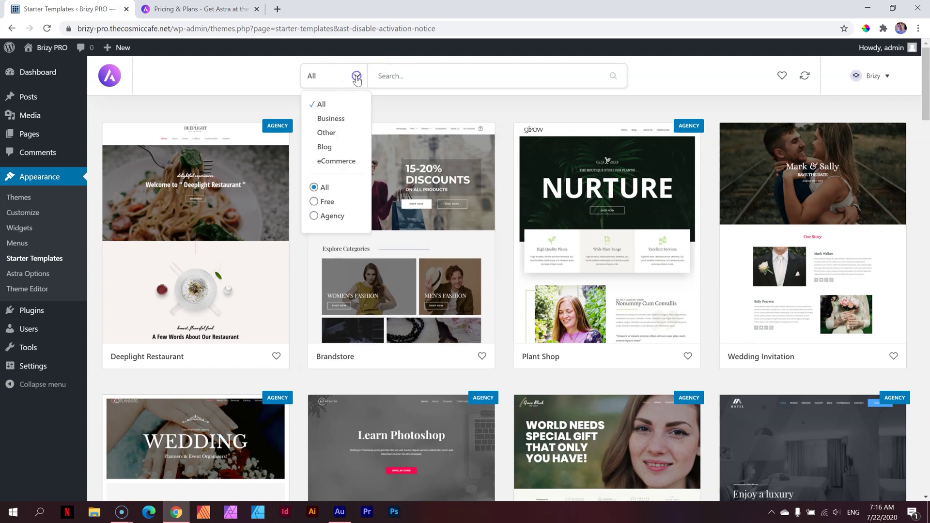
click(314, 202)
drag(927, 118, 927, 413)
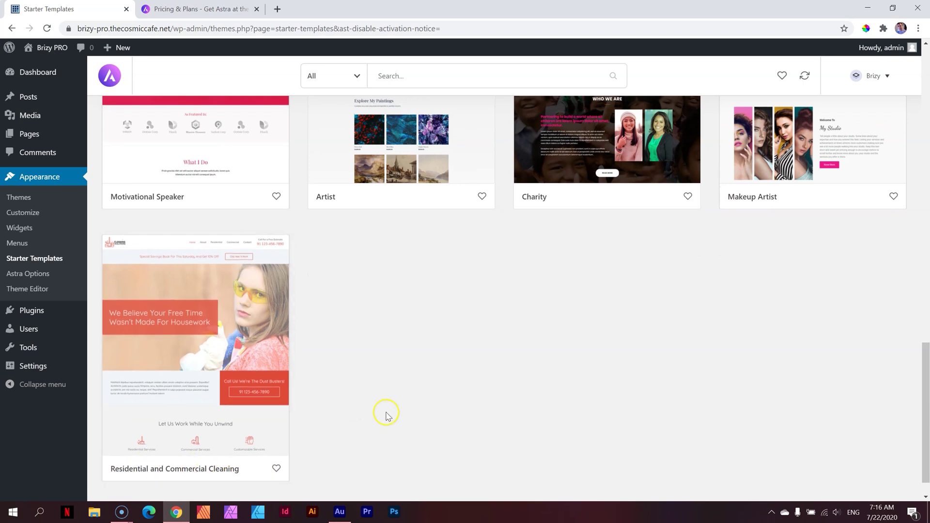
scroll(385, 416, up, 3)
scroll(385, 415, up, 6)
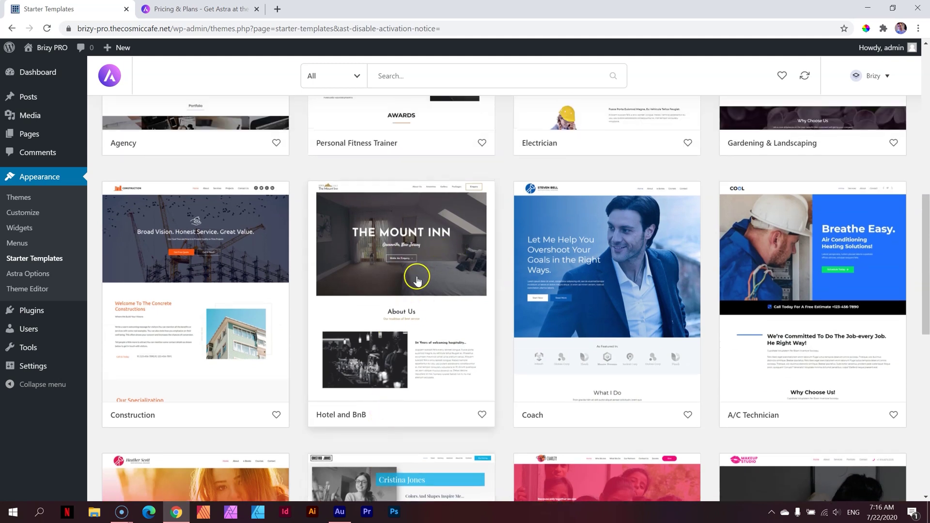
Step: Preview the Hotel and BnB and Conference Event starter sites, returning to the library after each
click(417, 279)
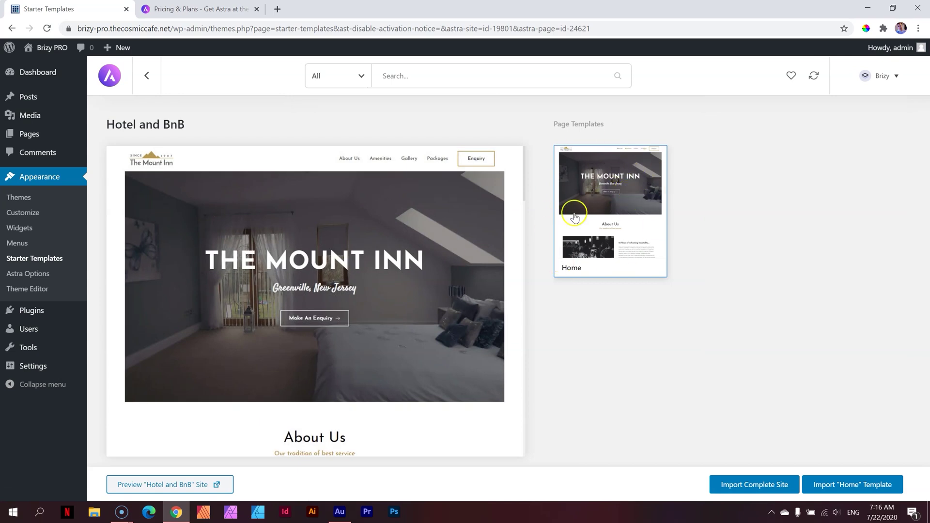
click(148, 78)
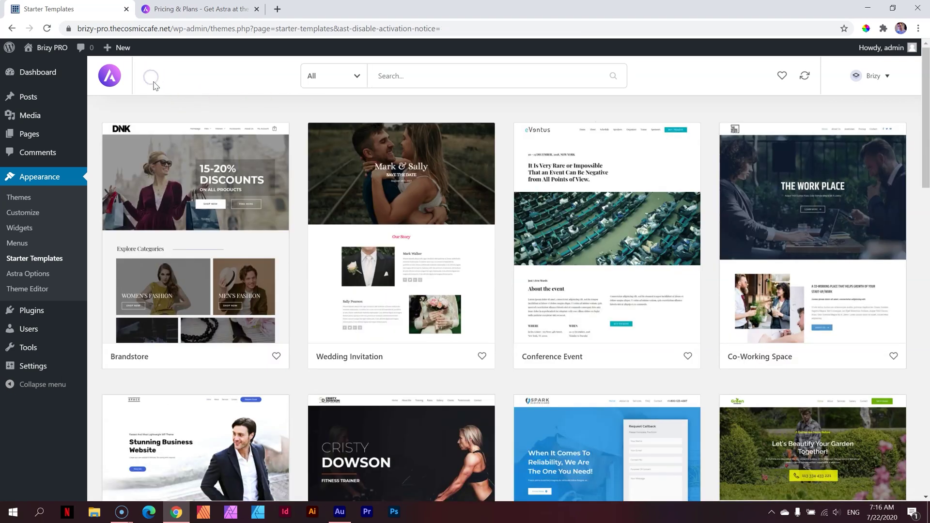
click(608, 255)
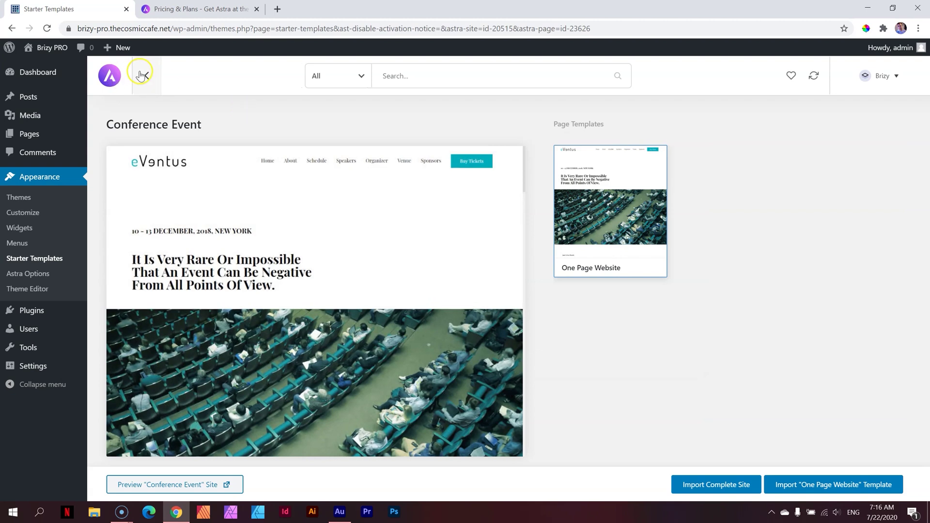
click(146, 75)
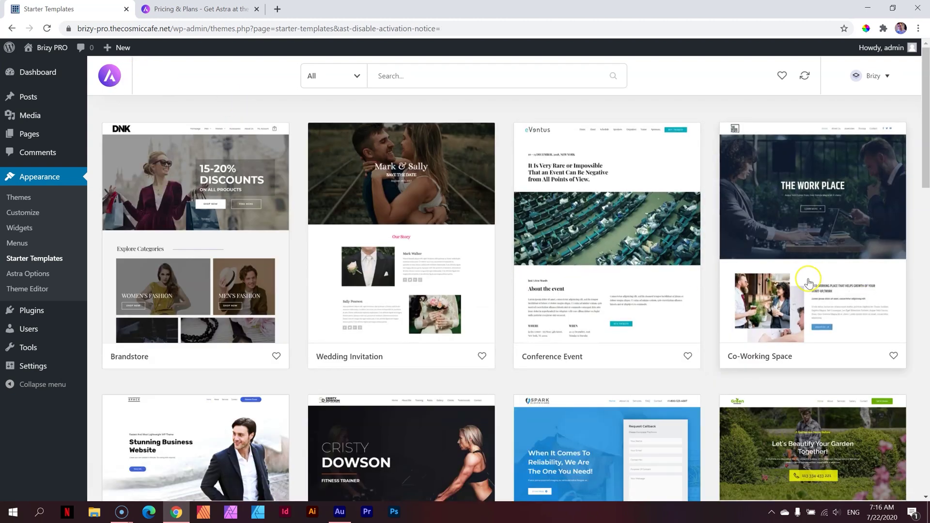
Step: Open the Co-Working Space starter site, preview its Contact page, and begin the full import
click(821, 249)
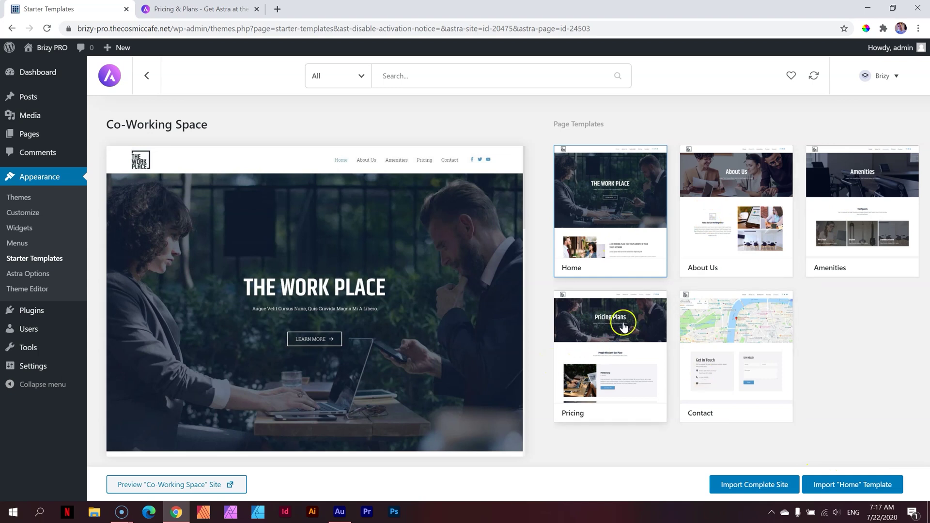
click(735, 352)
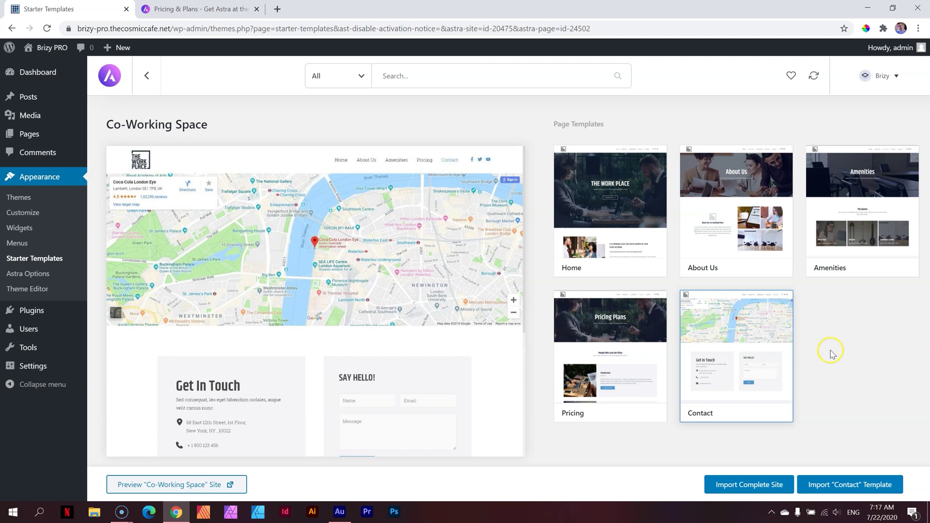
click(737, 482)
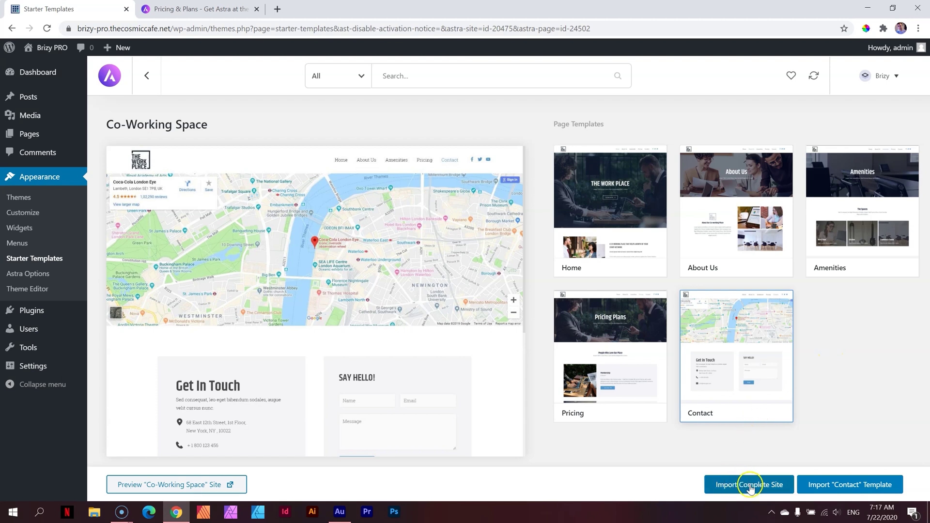
Step: Bring up the Co-Working Space import options with Delete Previously Imported Site ticked
click(749, 485)
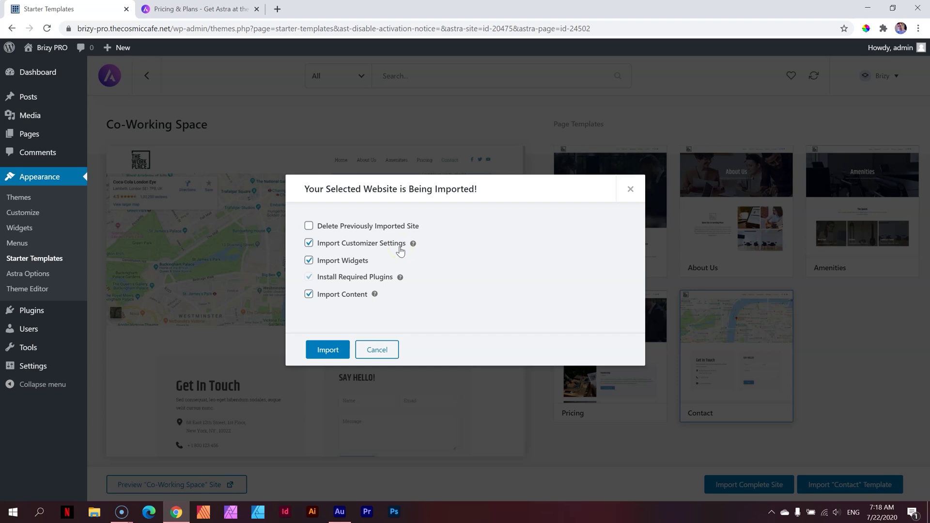
click(309, 225)
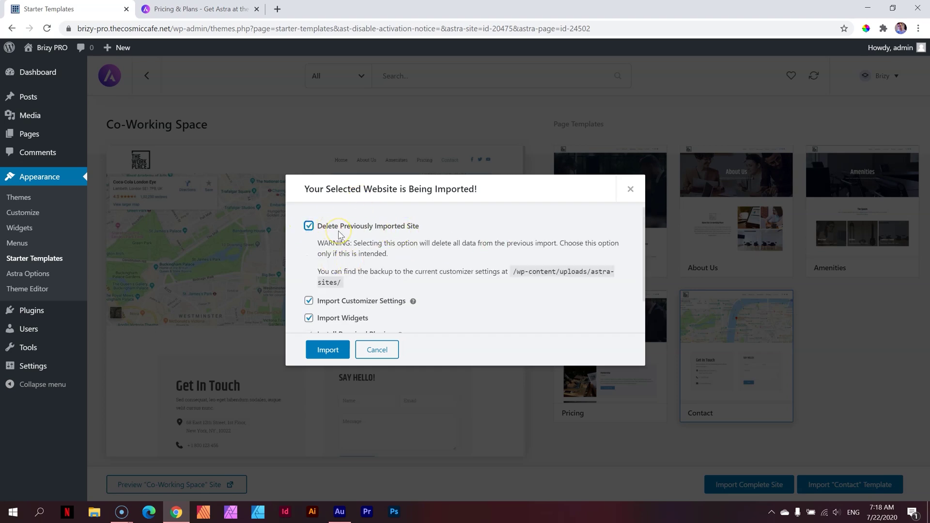
scroll(321, 243, down, 2)
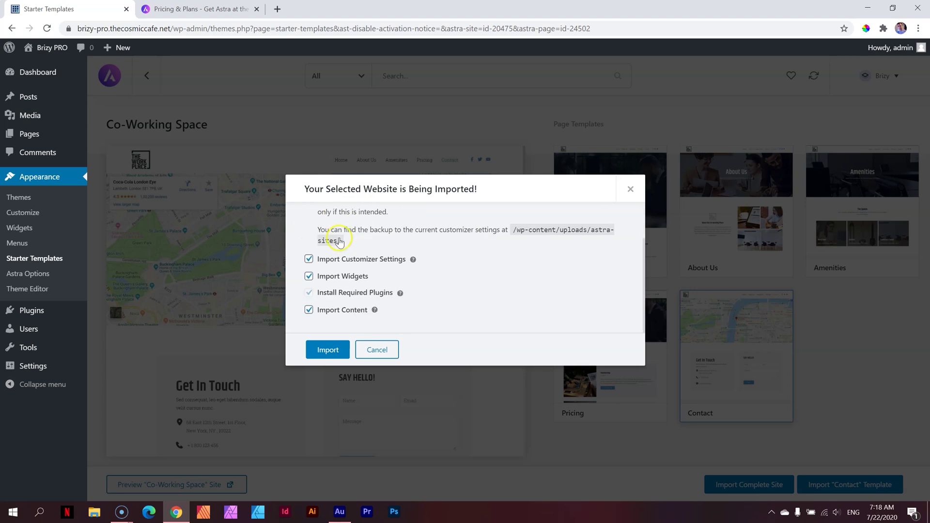
scroll(340, 242, up, 2)
click(309, 226)
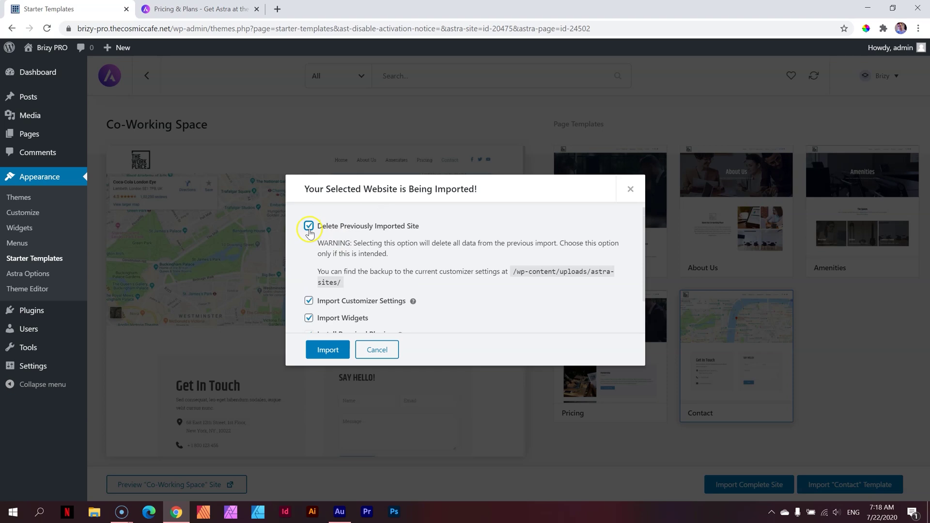
scroll(315, 240, down, 1)
click(309, 304)
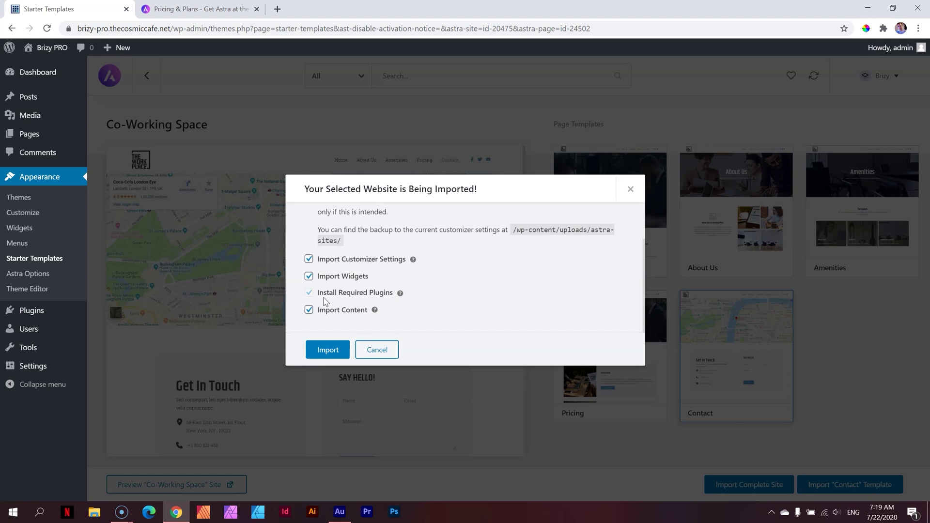
Step: Import the complete Co-Working Space site from the dialog
click(323, 353)
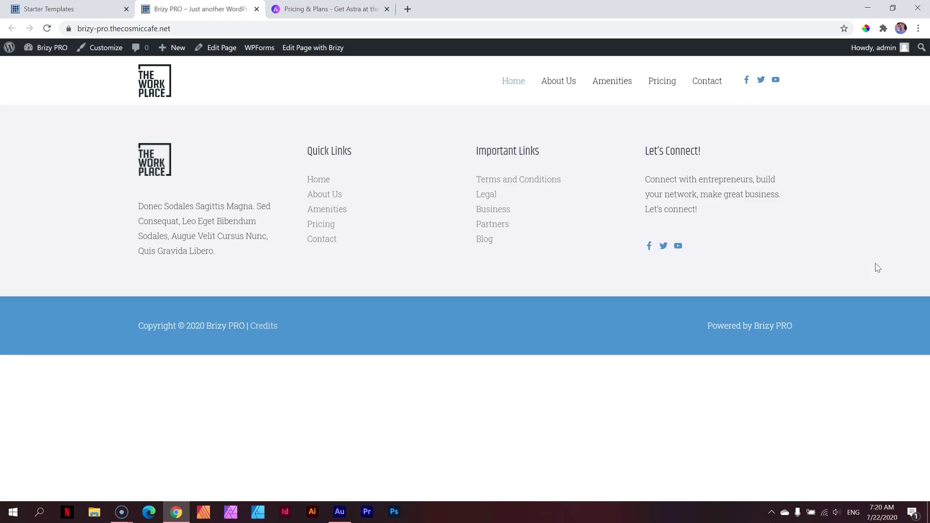
Step: Reload The Work Place home page and scroll through the newly imported design
click(514, 82)
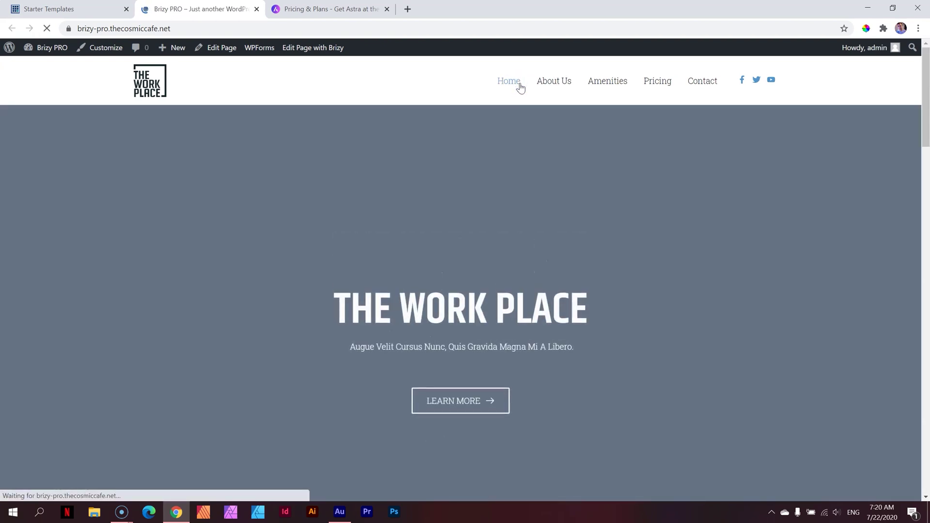
scroll(734, 189, down, 5)
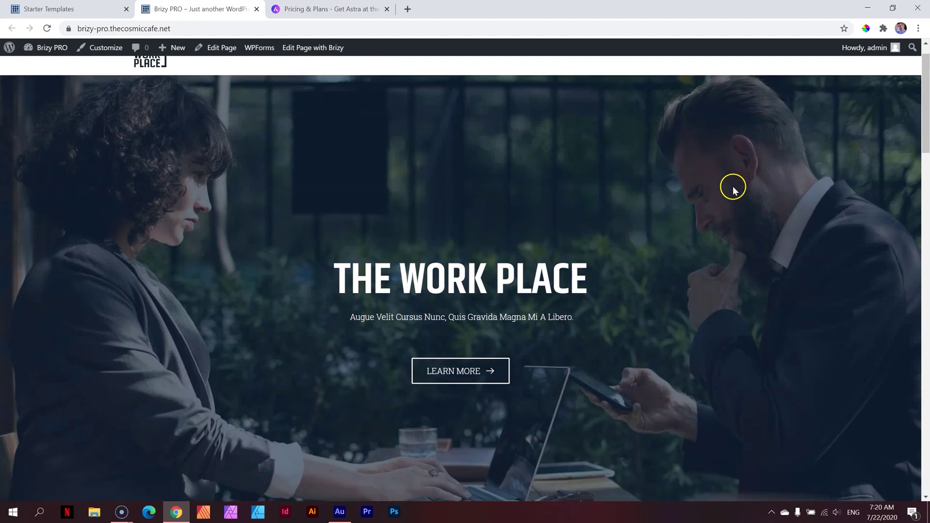
scroll(734, 189, down, 20)
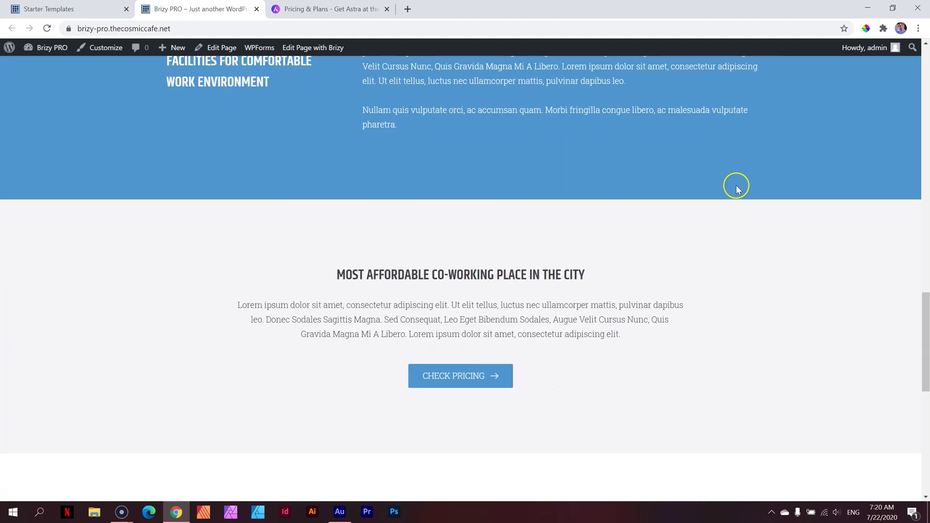
scroll(744, 187, down, 4)
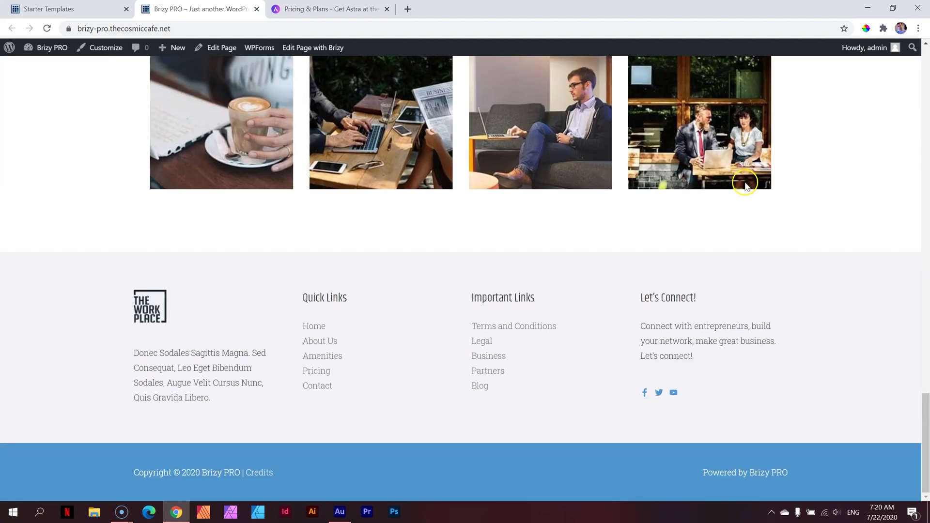
scroll(746, 187, up, 20)
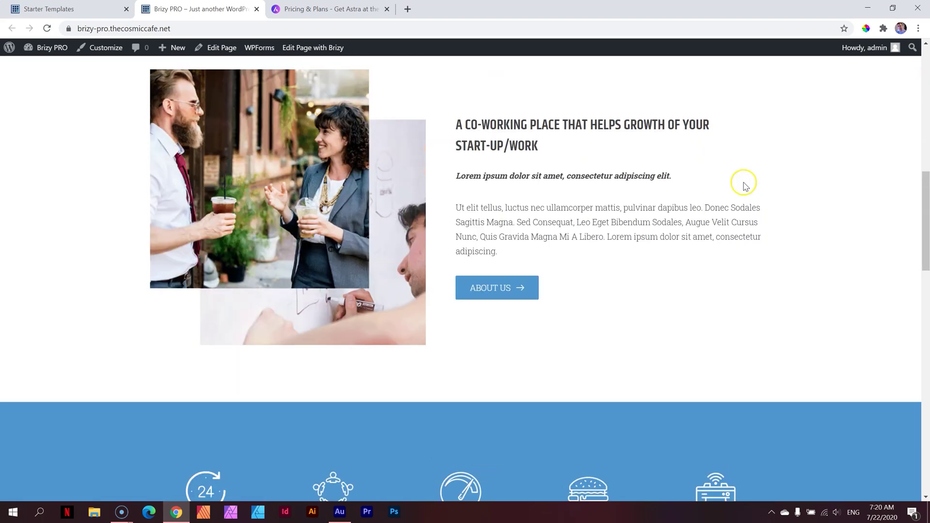
scroll(744, 184, up, 5)
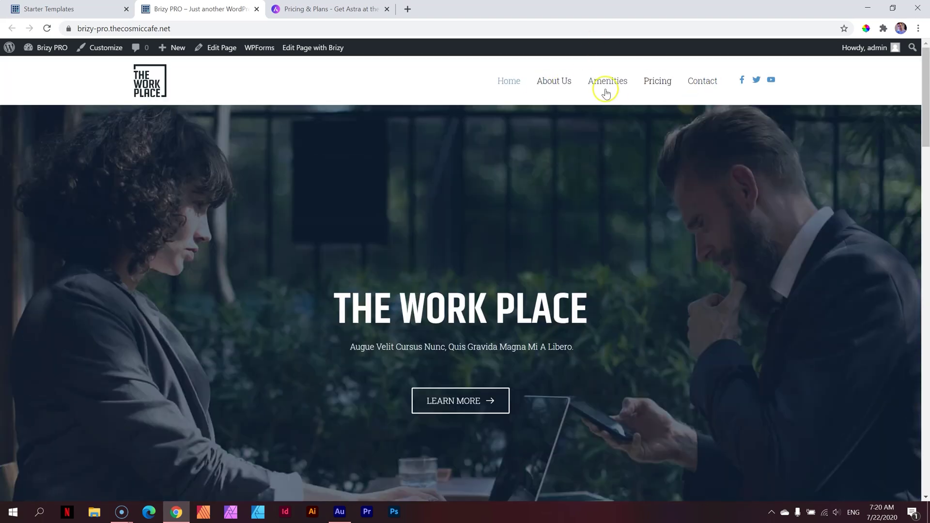
scroll(633, 216, down, 3)
scroll(619, 233, up, 3)
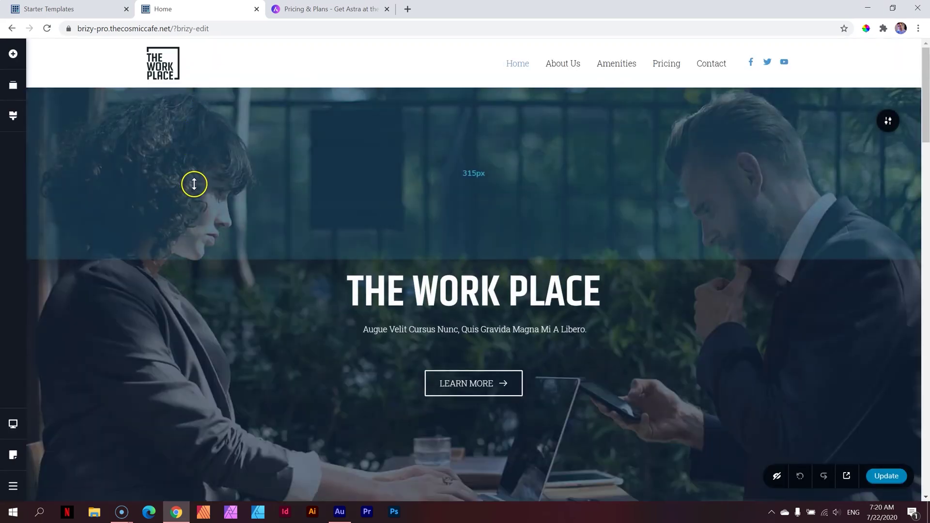
Step: Inspect the ABOUT US button's background colour options in the Styling panel
scroll(570, 333, down, 1)
scroll(570, 333, down, 12)
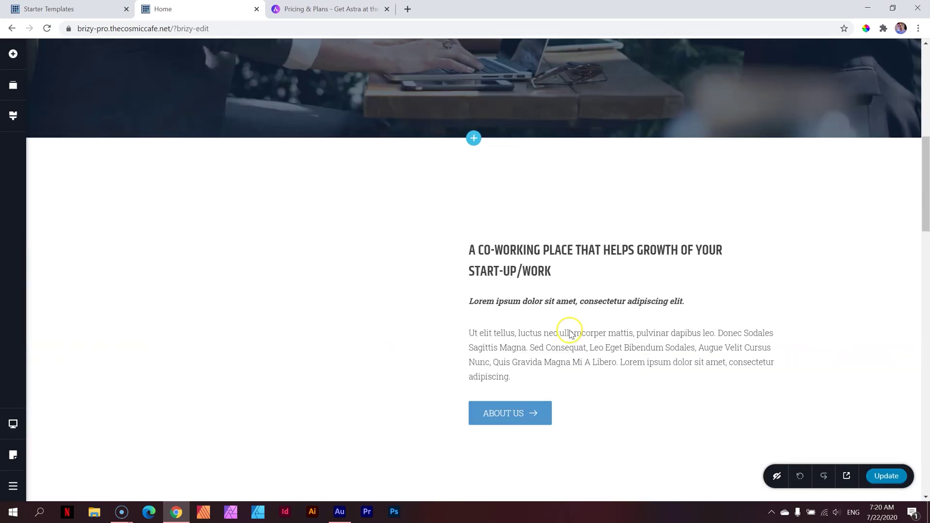
scroll(569, 330, down, 9)
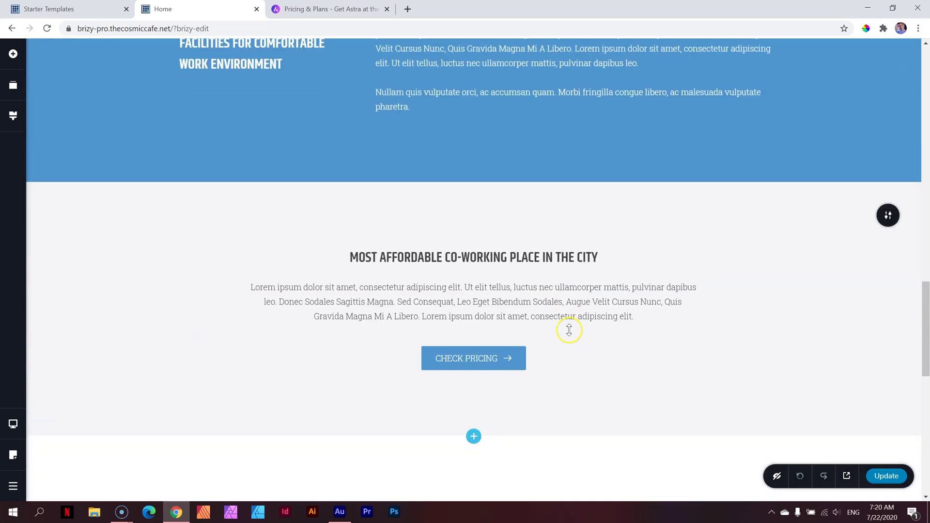
scroll(602, 302, up, 5)
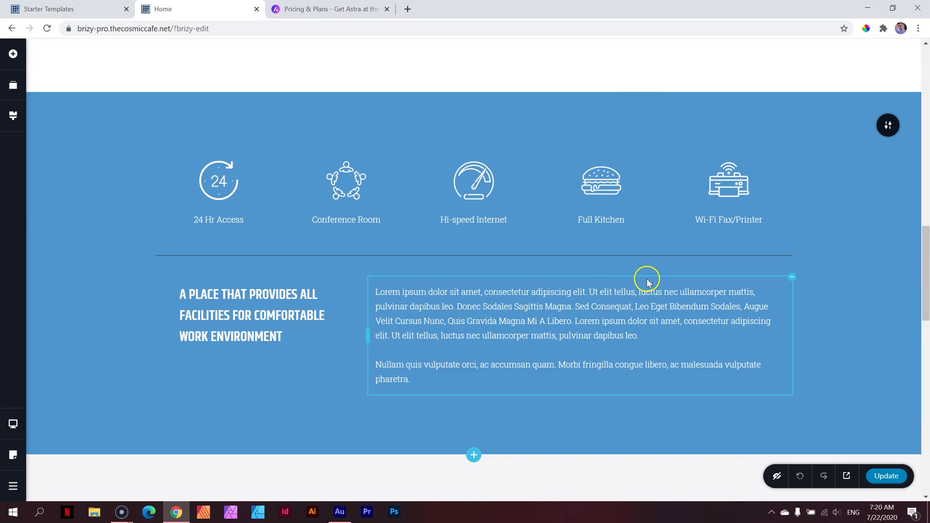
click(12, 116)
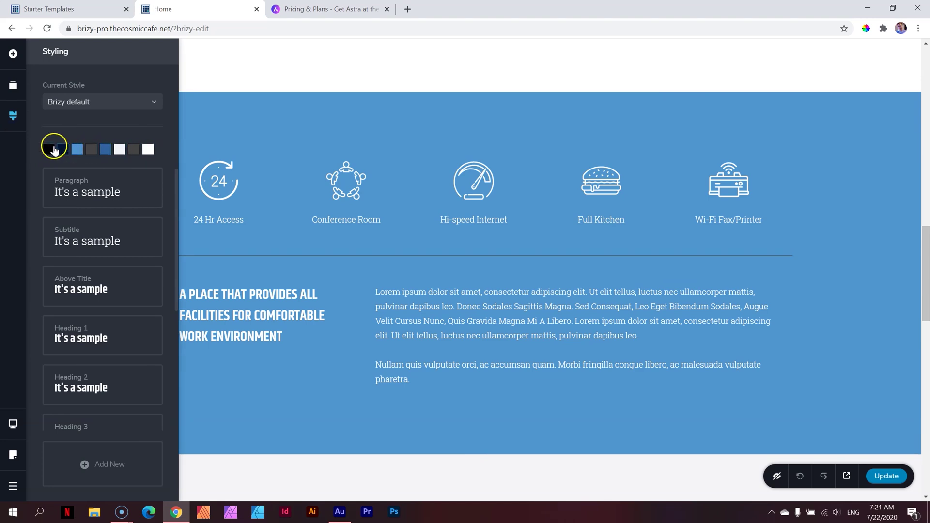
scroll(410, 205, up, 6)
scroll(411, 204, down, 3)
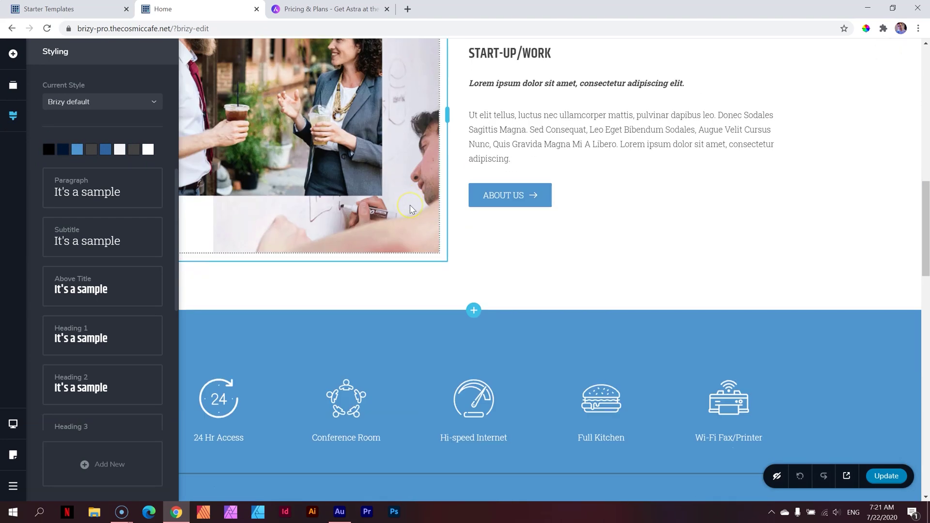
click(515, 140)
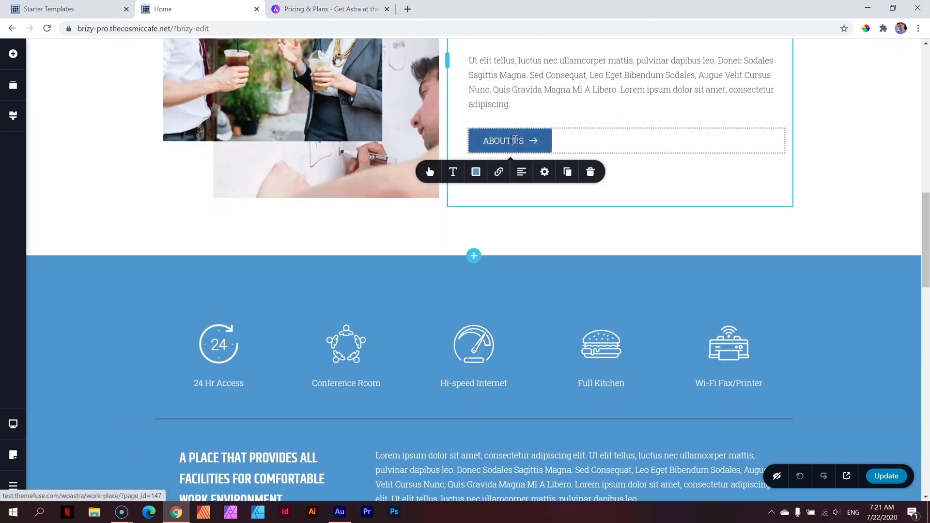
click(475, 172)
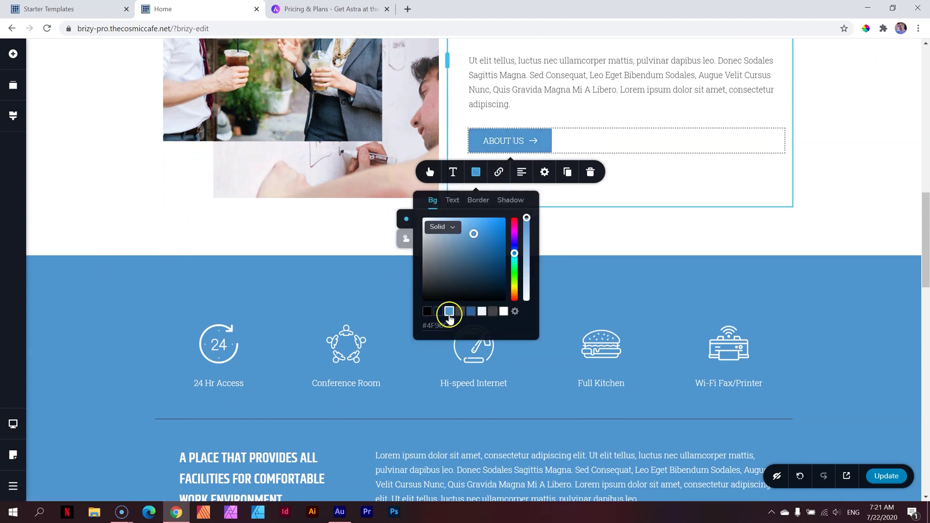
Step: Shift the blue global colour #4F96CE to magenta #CA4FCE
click(13, 115)
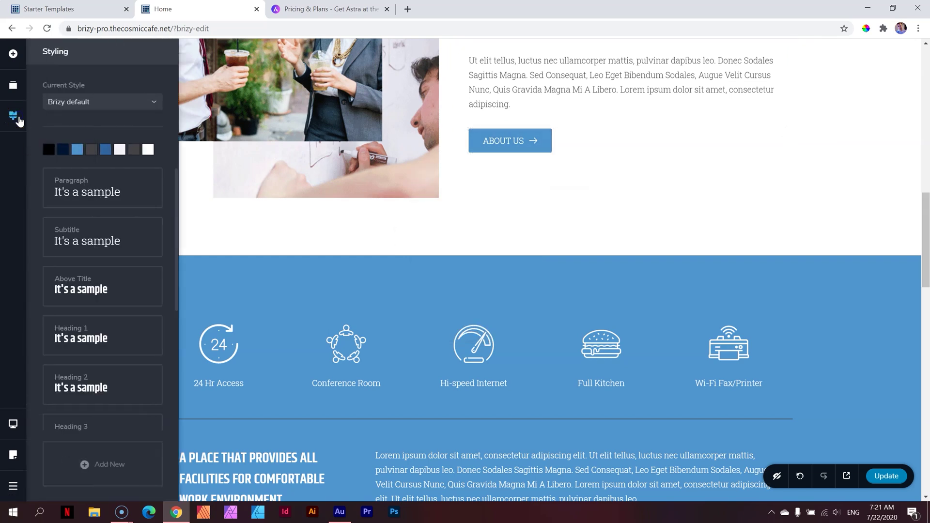
click(78, 151)
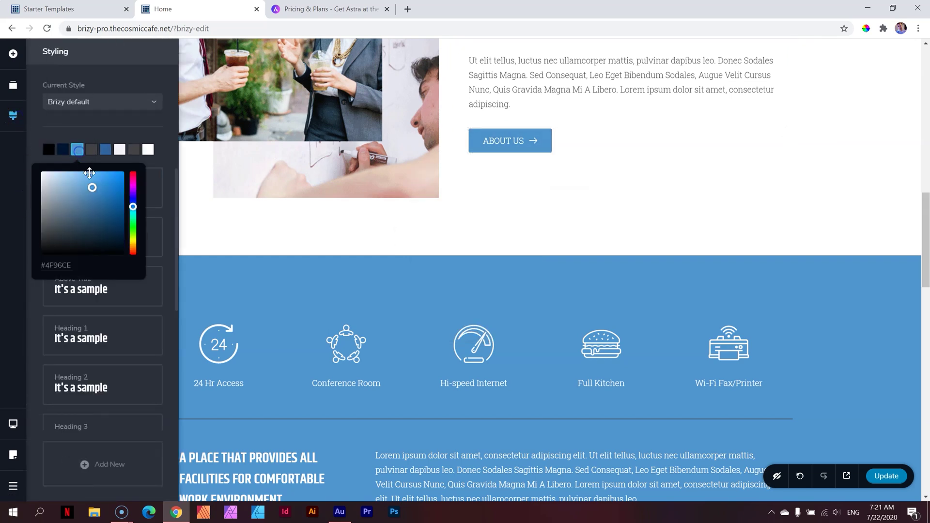
drag(133, 204, 134, 186)
click(677, 234)
scroll(734, 264, up, 9)
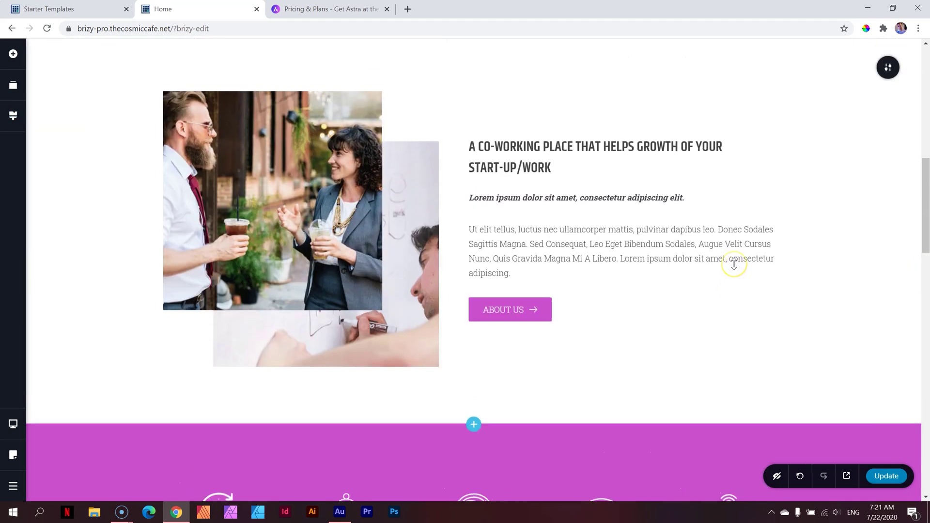
scroll(734, 264, up, 5)
scroll(734, 264, down, 11)
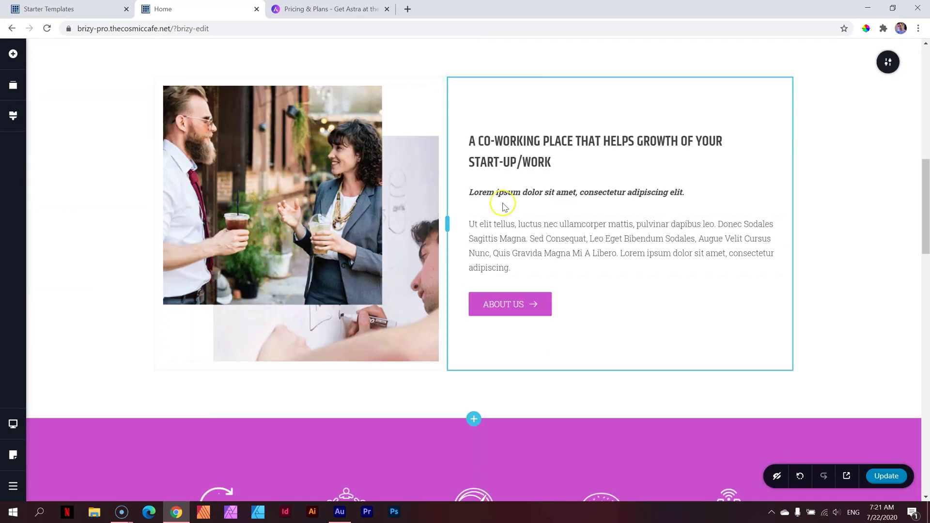
Step: Try Lato, Playfair Display, Noto Serif and Khand for paragraphs, then keep Roboto Slab and show tablet settings
click(13, 115)
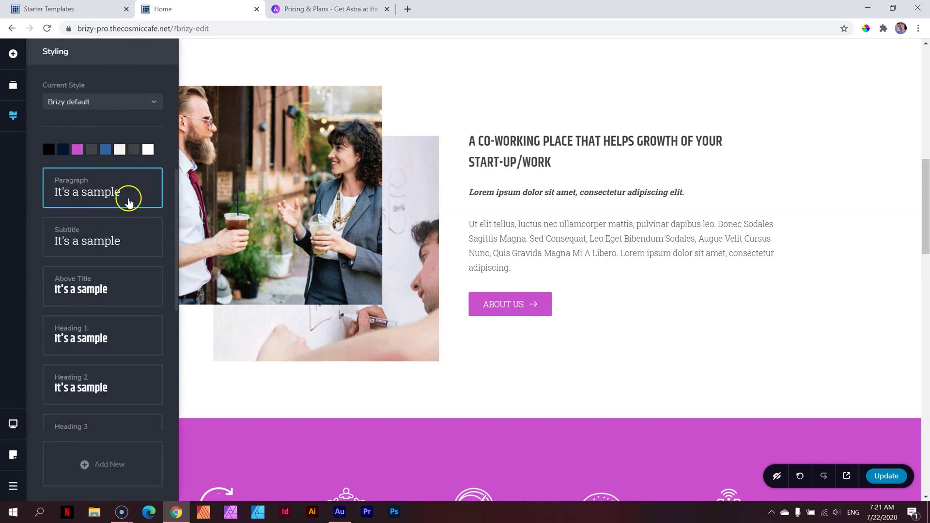
click(99, 199)
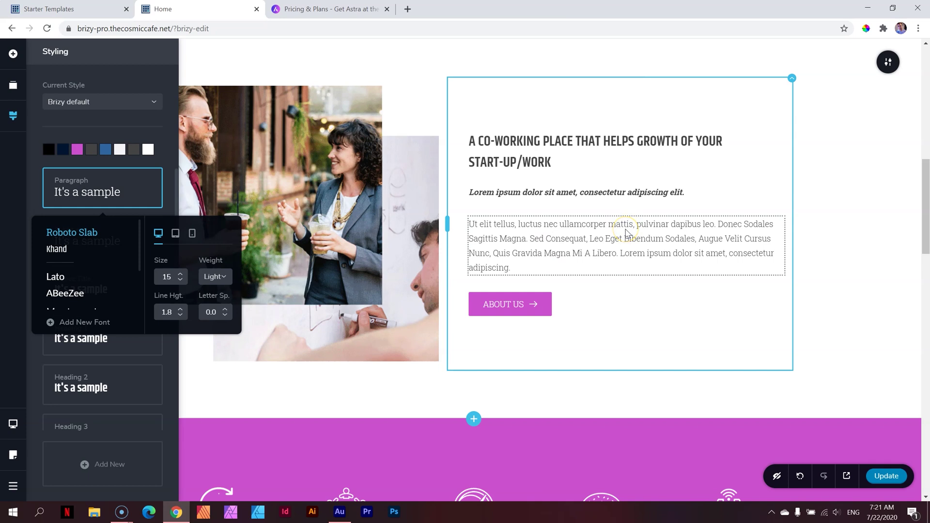
click(60, 279)
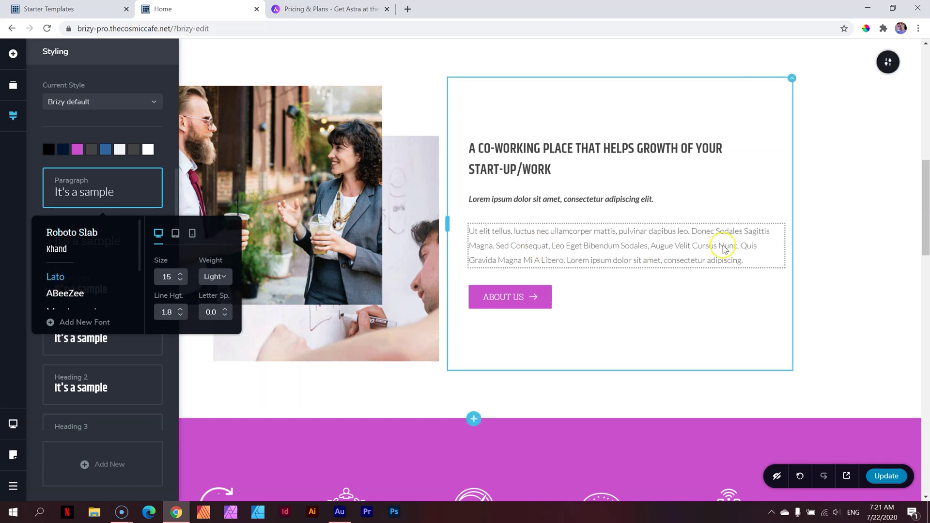
scroll(73, 271, down, 2)
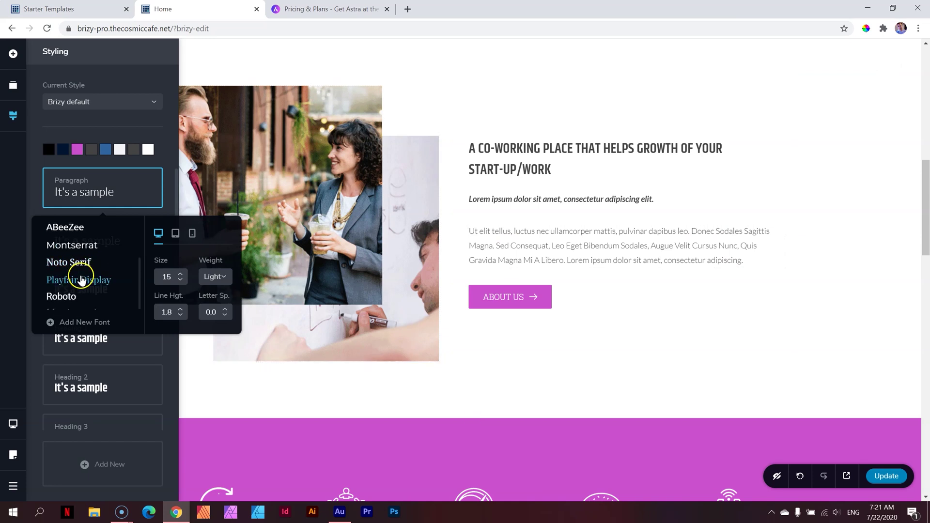
click(82, 280)
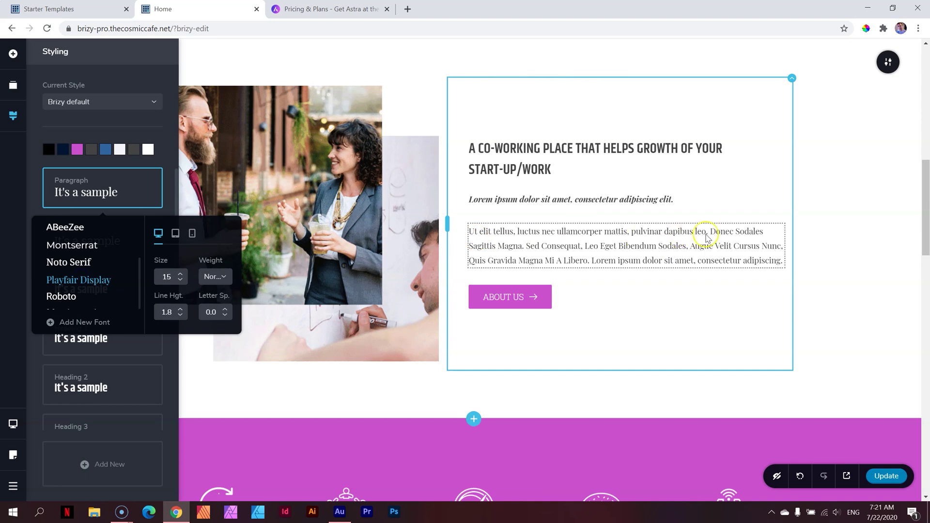
click(85, 264)
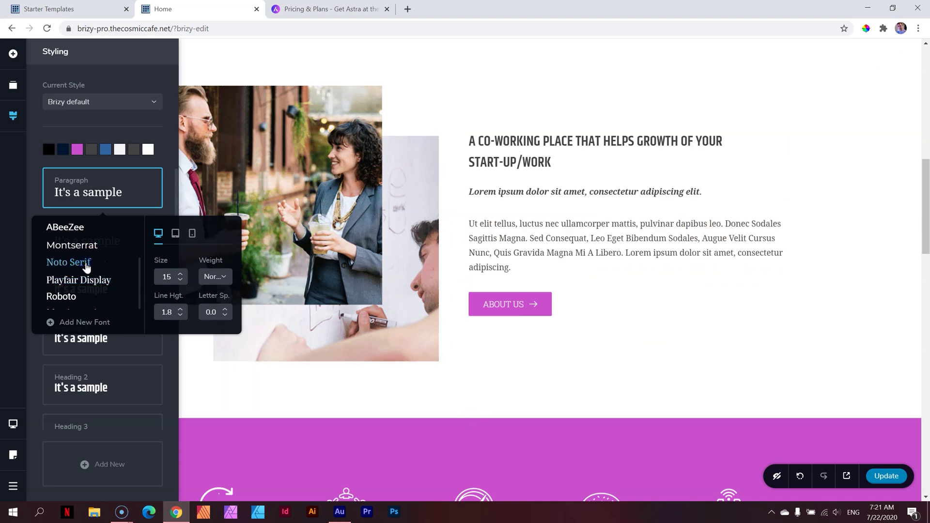
scroll(86, 267, up, 2)
click(61, 250)
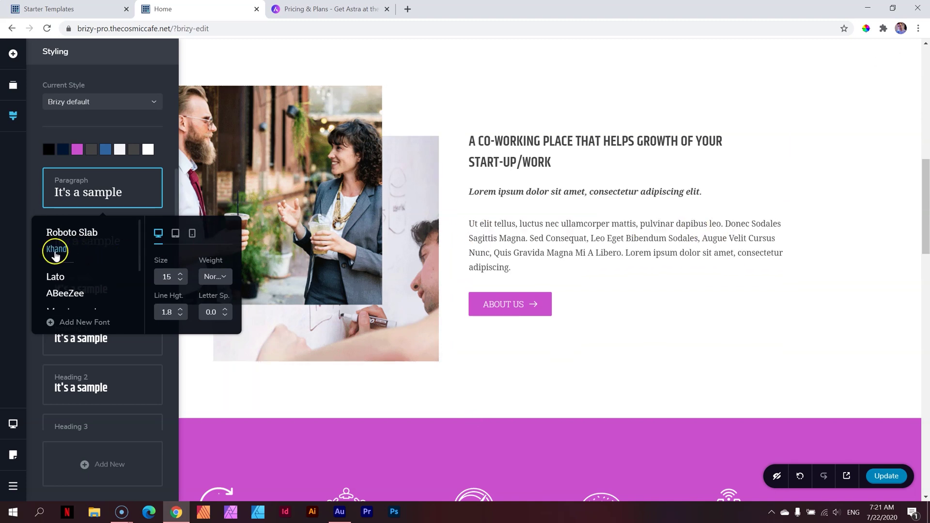
click(68, 235)
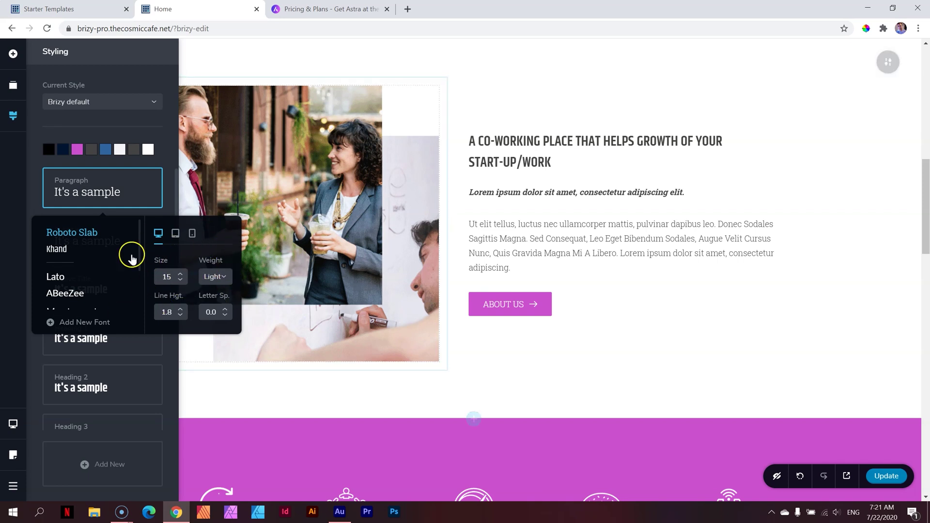
click(174, 234)
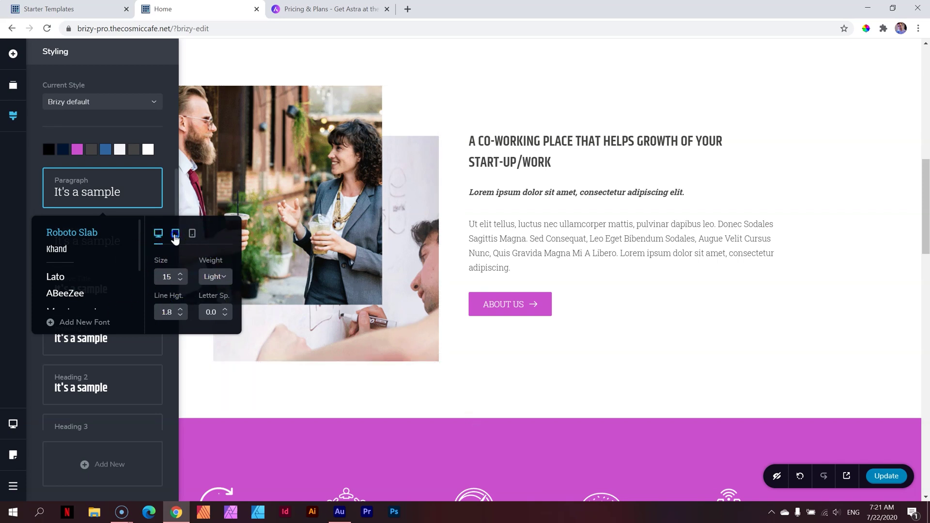
Step: Preview and scroll the page at tablet size, then switch back to desktop
click(175, 236)
click(13, 424)
click(62, 413)
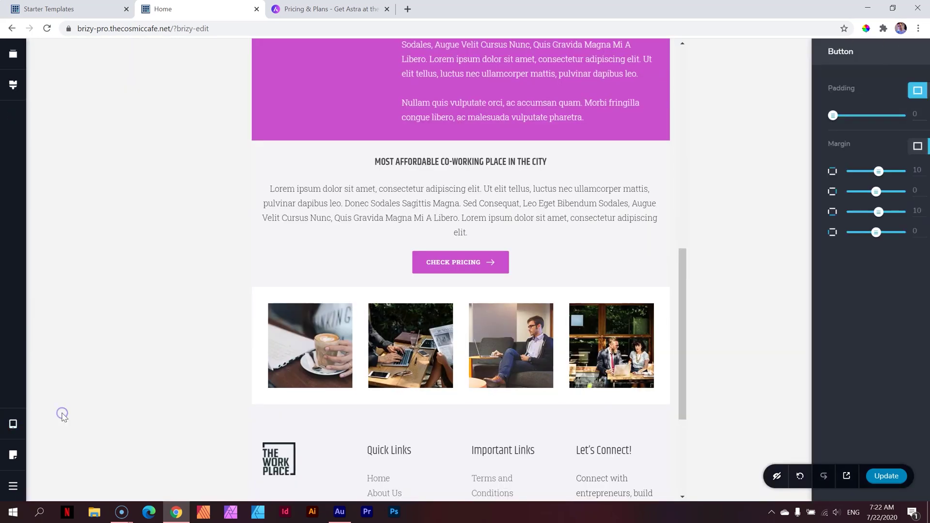
scroll(413, 260, up, 5)
scroll(413, 260, down, 3)
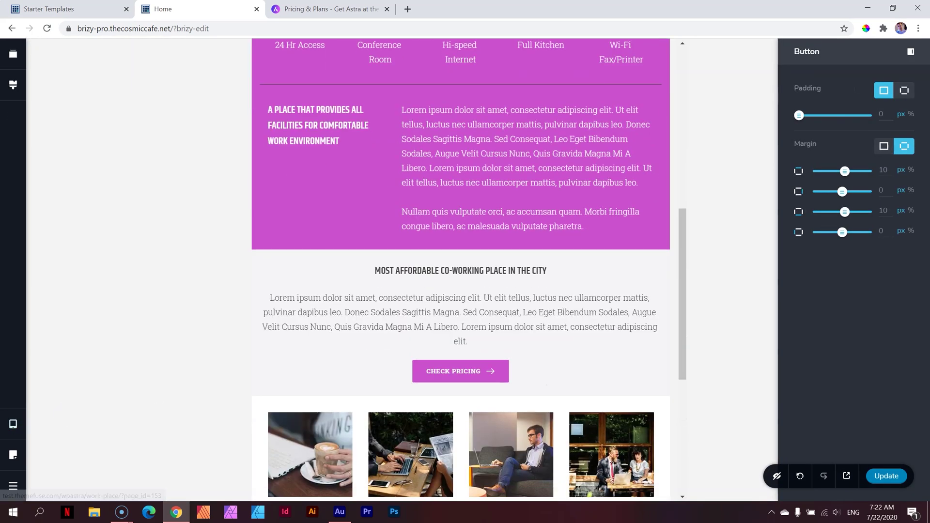
click(13, 424)
click(67, 387)
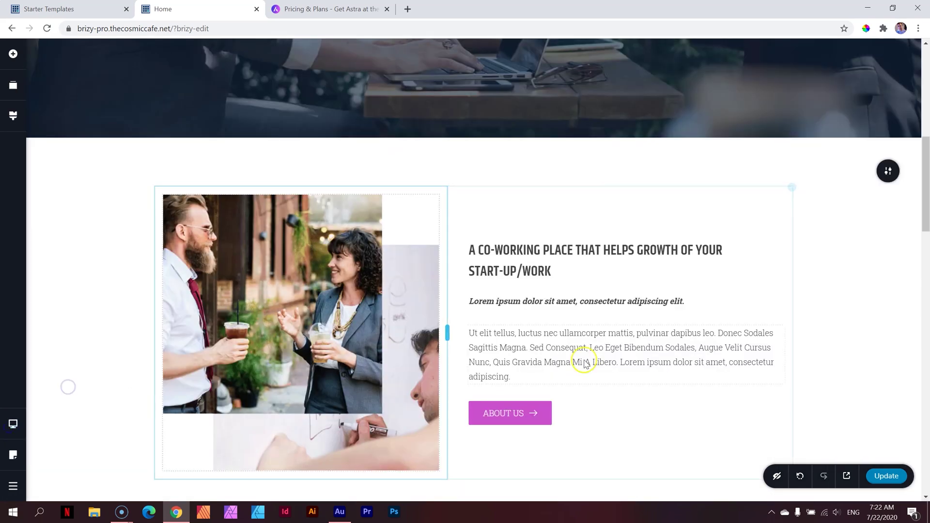
scroll(585, 363, up, 8)
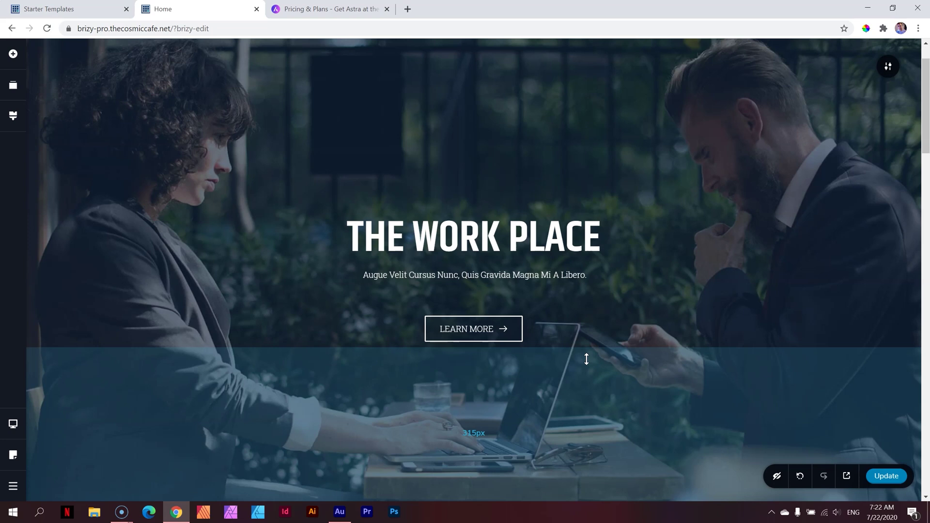
Step: Leave the Brizy editor, dismiss the import success notice, and go to the Pages list
click(257, 10)
click(509, 90)
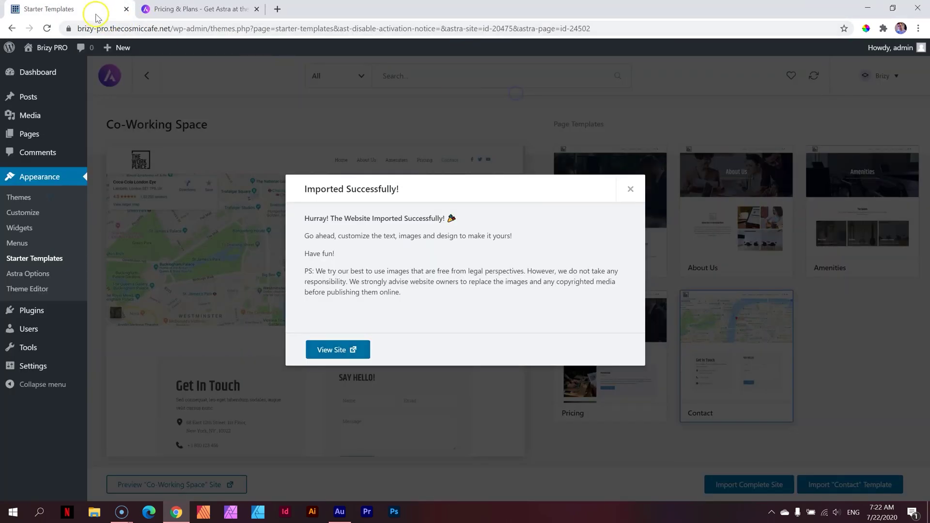
click(630, 189)
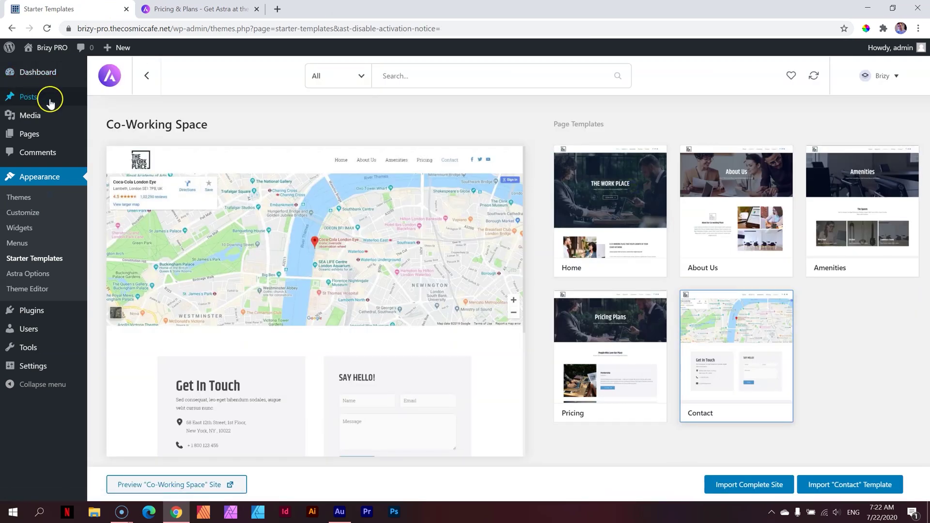
click(26, 139)
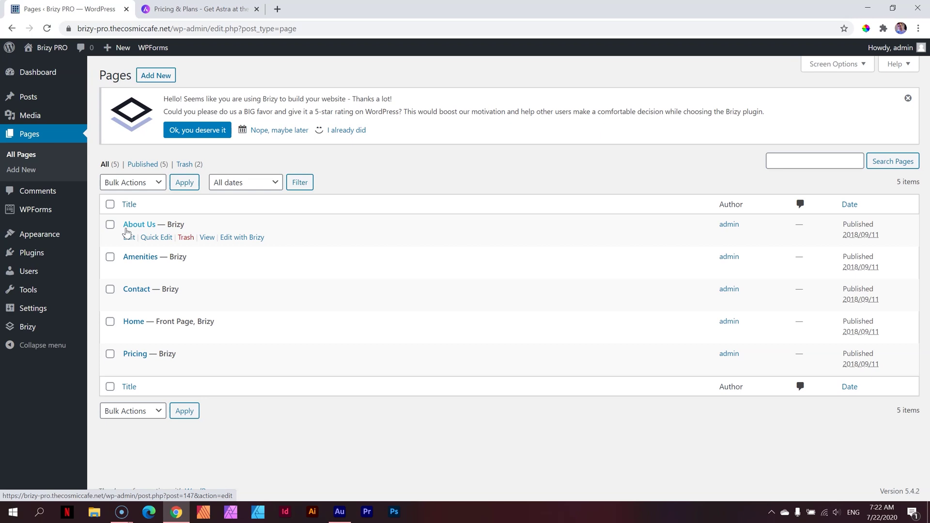
Step: Activate the WordPress Reset plugin from the Installed Plugins list
mouse_move(35, 251)
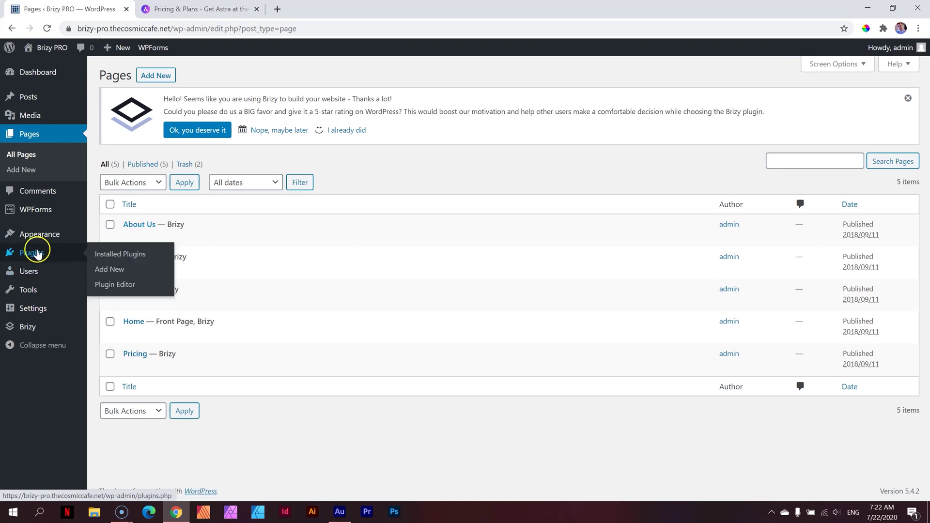
click(107, 259)
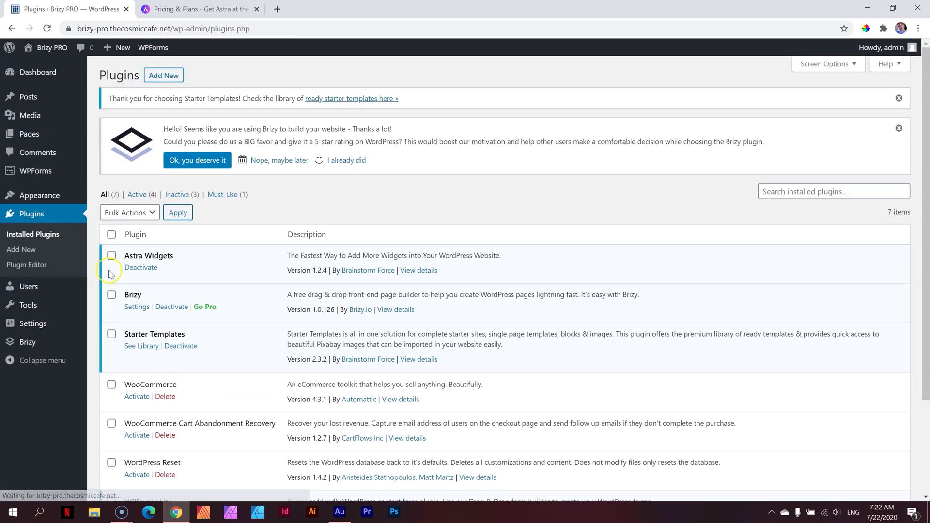
scroll(187, 320, down, 2)
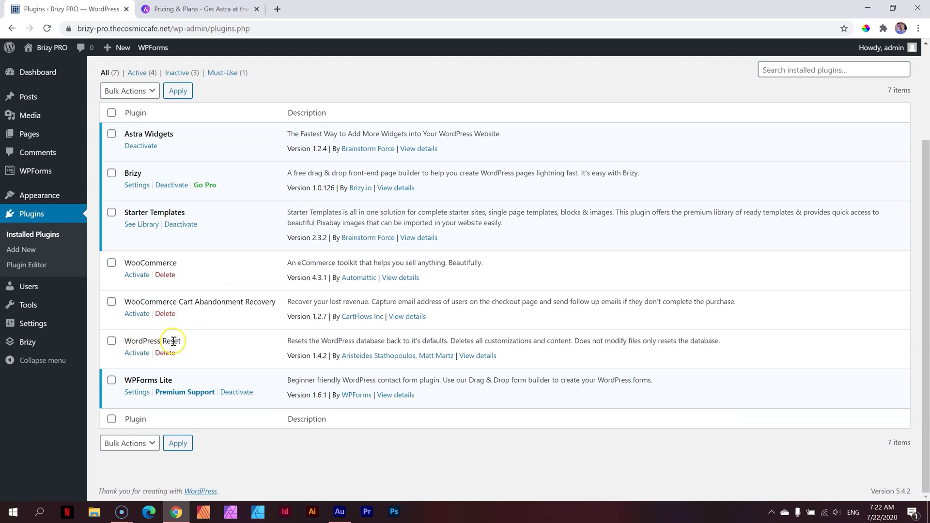
click(133, 354)
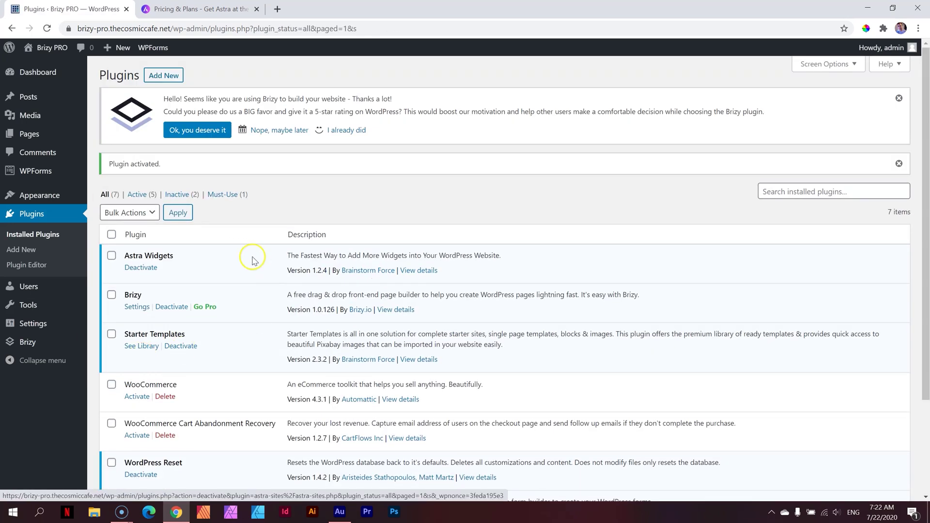
scroll(156, 382, down, 3)
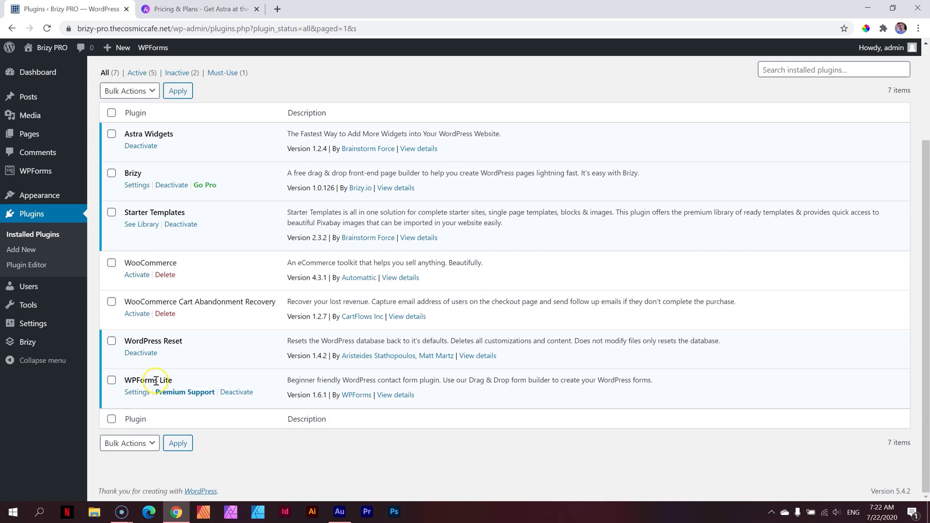
mouse_move(42, 197)
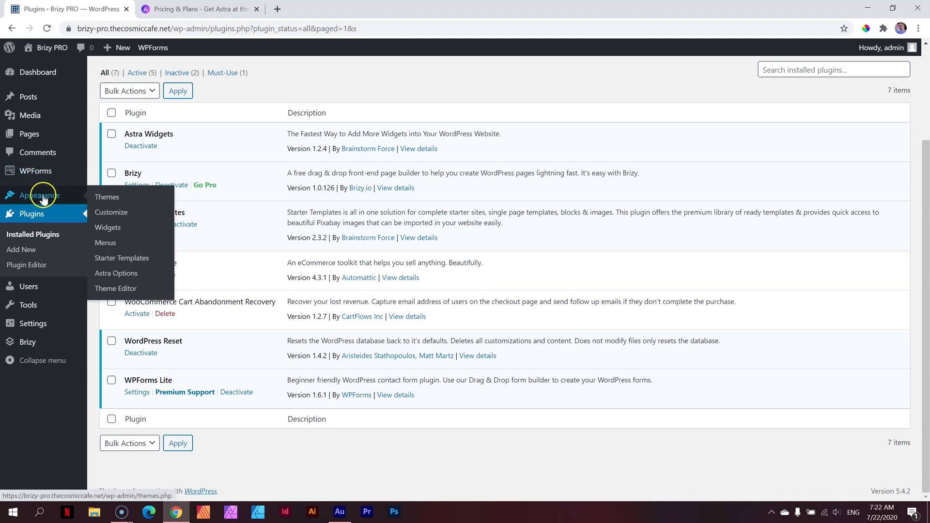
click(40, 199)
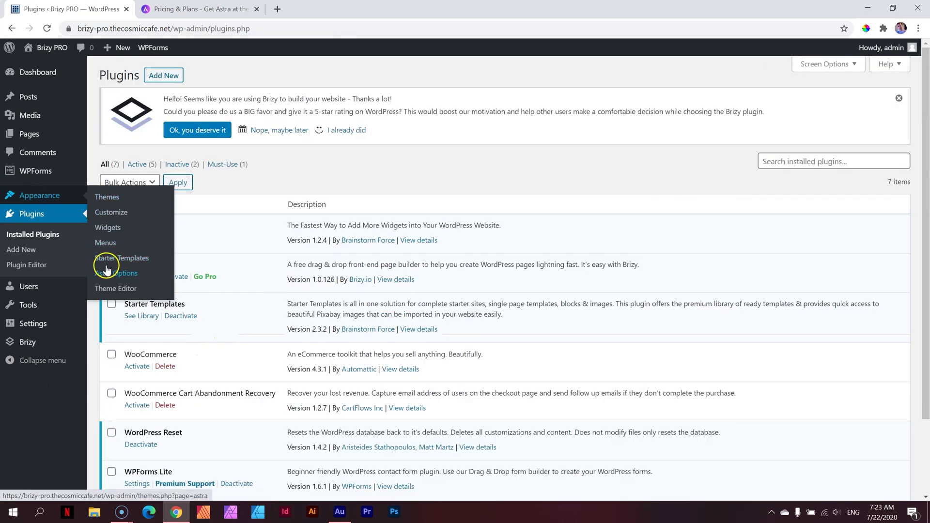
Step: Open the Starter Templates library filtered to Free templates only
click(123, 261)
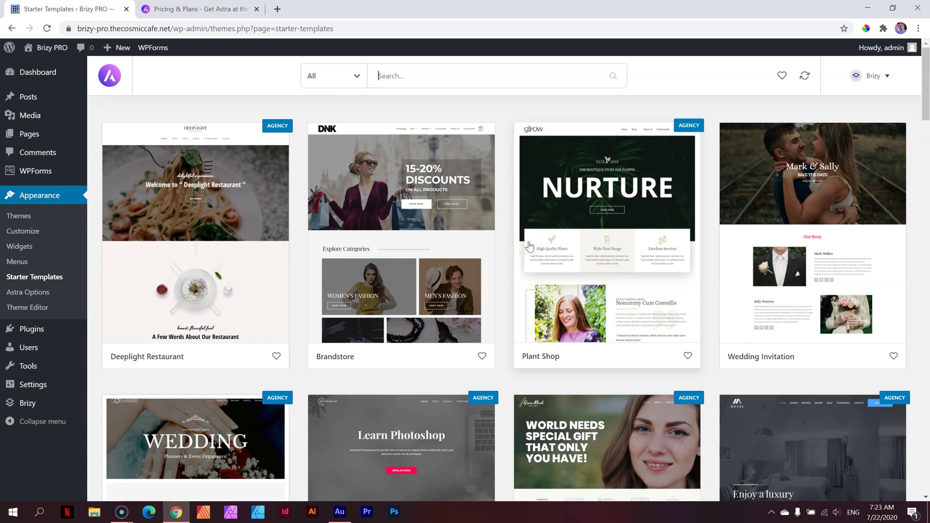
click(351, 80)
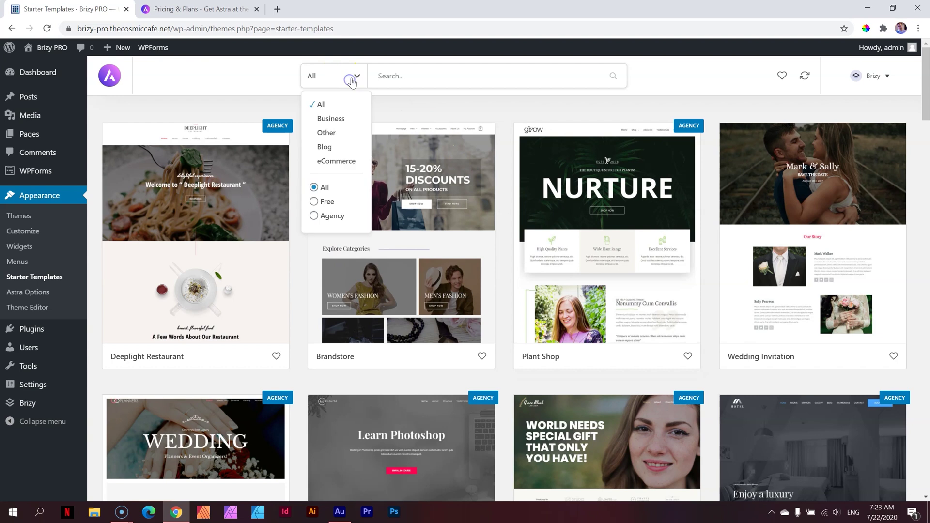
click(320, 202)
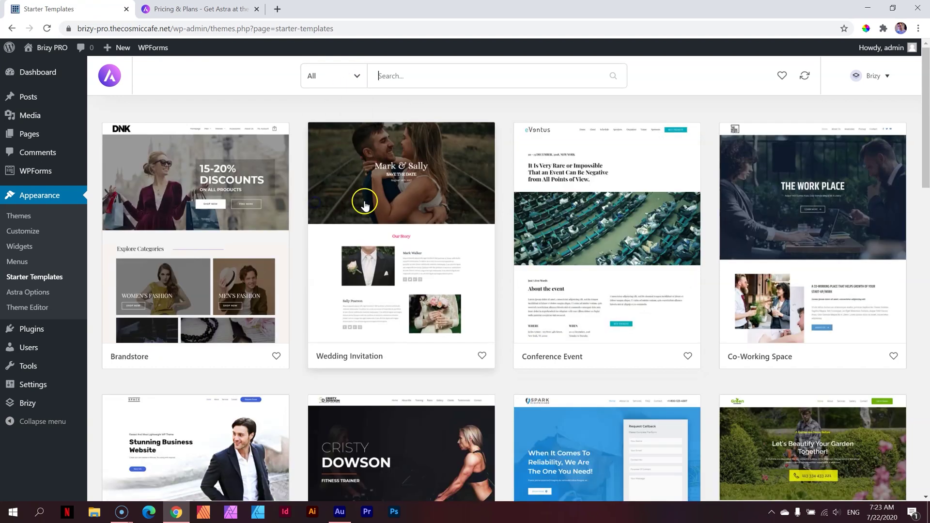
scroll(417, 202, down, 5)
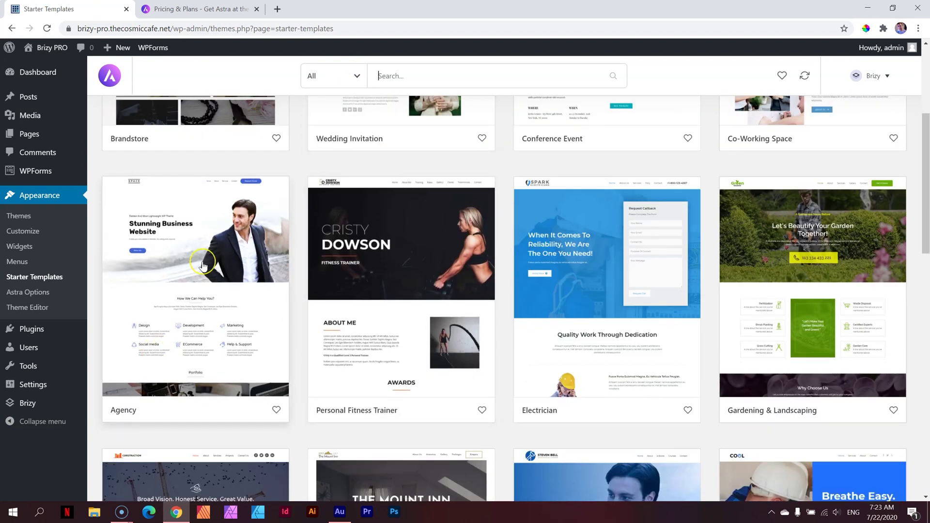
Step: Preview the Agency template's About, Services, Contact and Home pages, then return to the grid
click(203, 264)
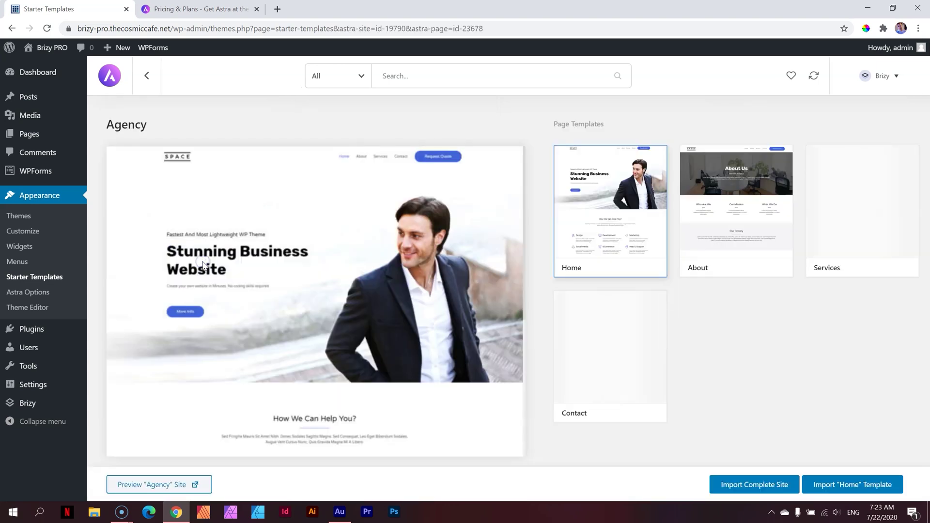
click(743, 206)
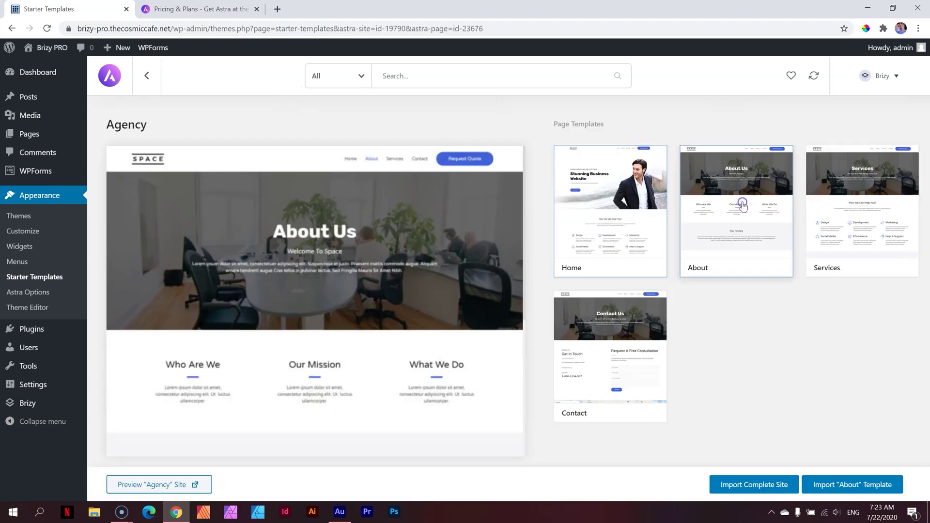
click(870, 204)
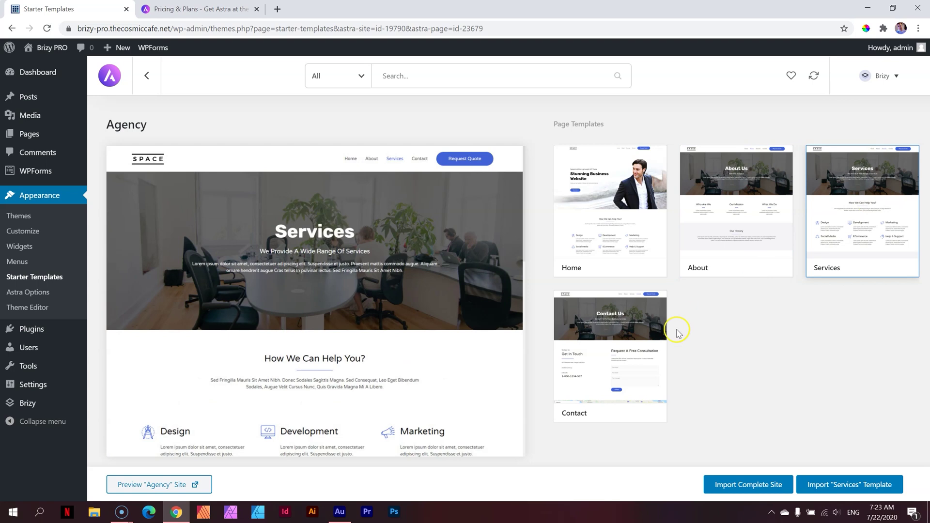
click(584, 360)
click(618, 241)
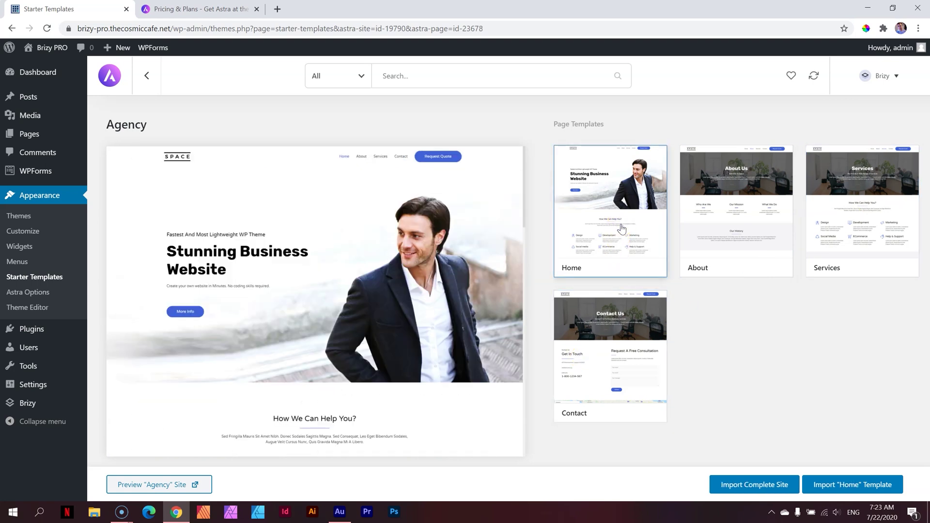
click(628, 221)
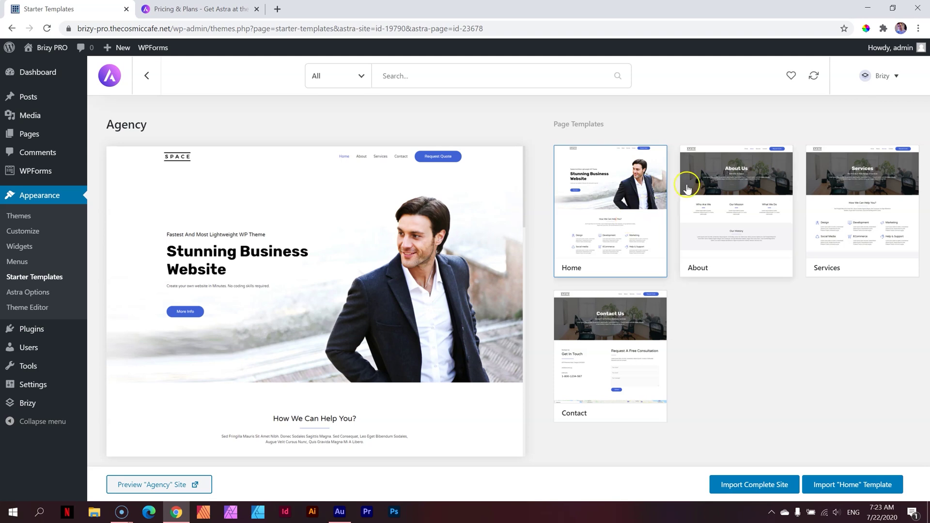
click(144, 71)
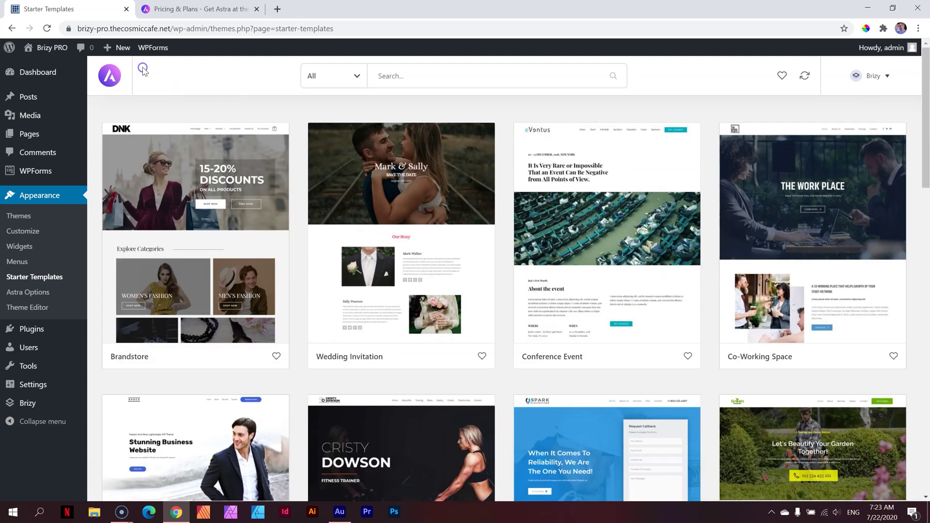
scroll(297, 270, down, 5)
Step: Open the Personal Fitness Trainer starter template and scroll down its Home page preview
click(381, 228)
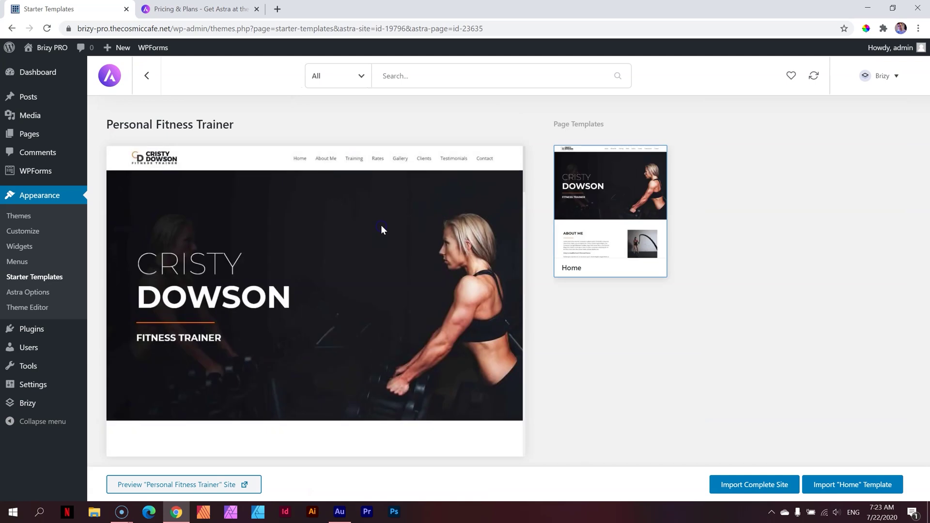
scroll(381, 225, down, 3)
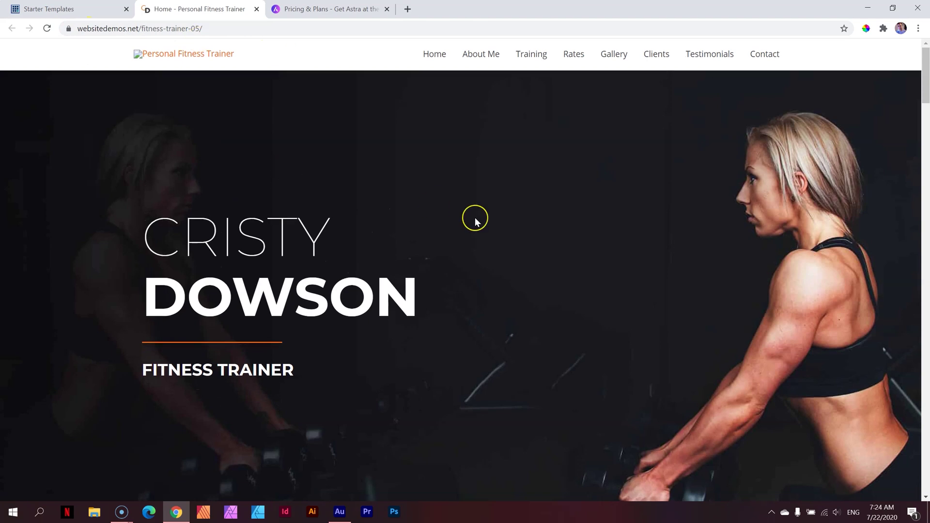
Step: Scroll up and down the live Personal Fitness Trainer demo, then switch back to the Starter Templates tab
scroll(473, 218, down, 10)
scroll(477, 222, down, 20)
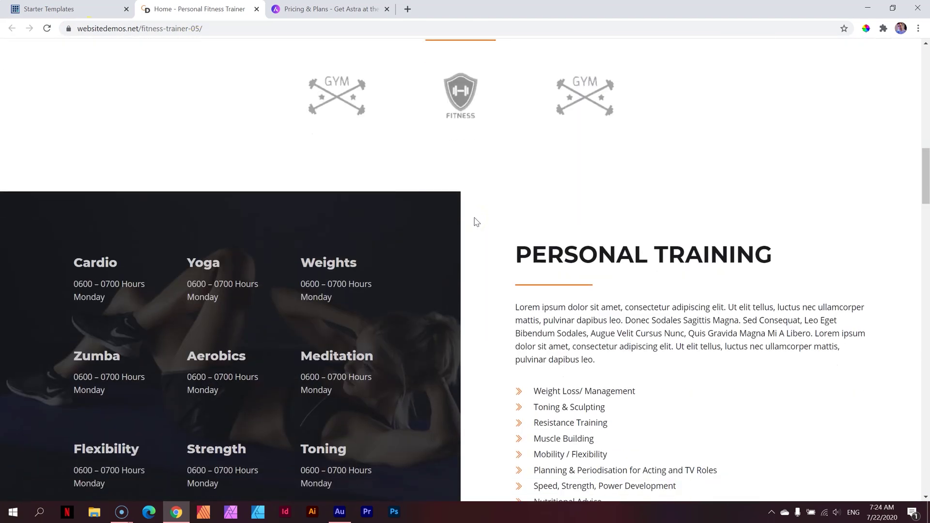
scroll(477, 222, down, 15)
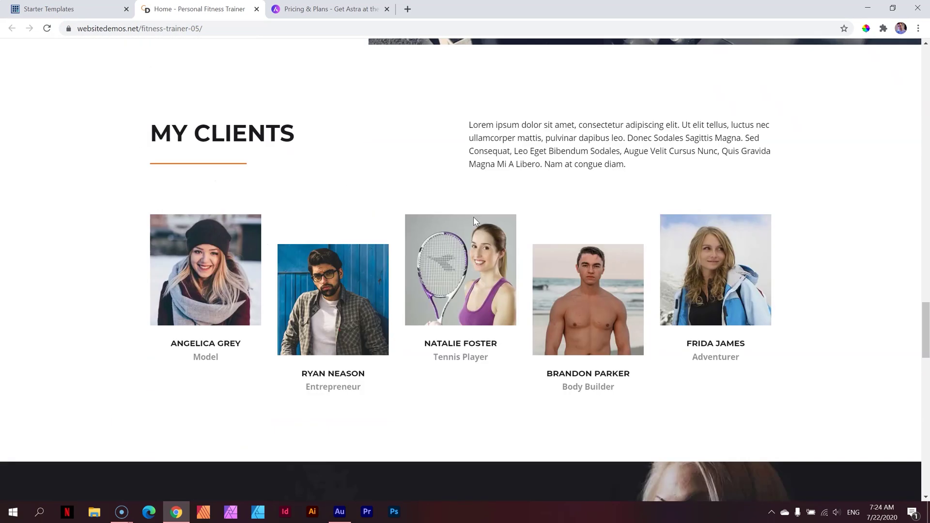
scroll(475, 221, down, 12)
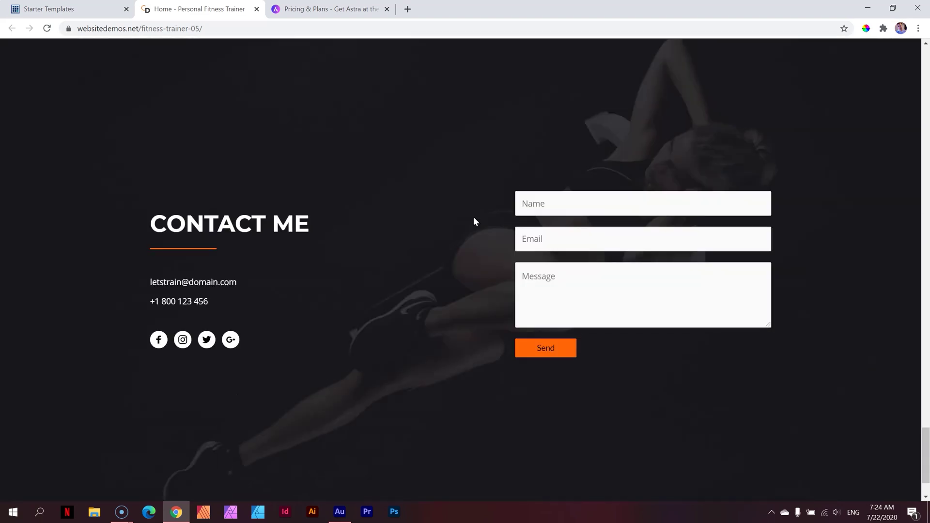
scroll(475, 222, up, 20)
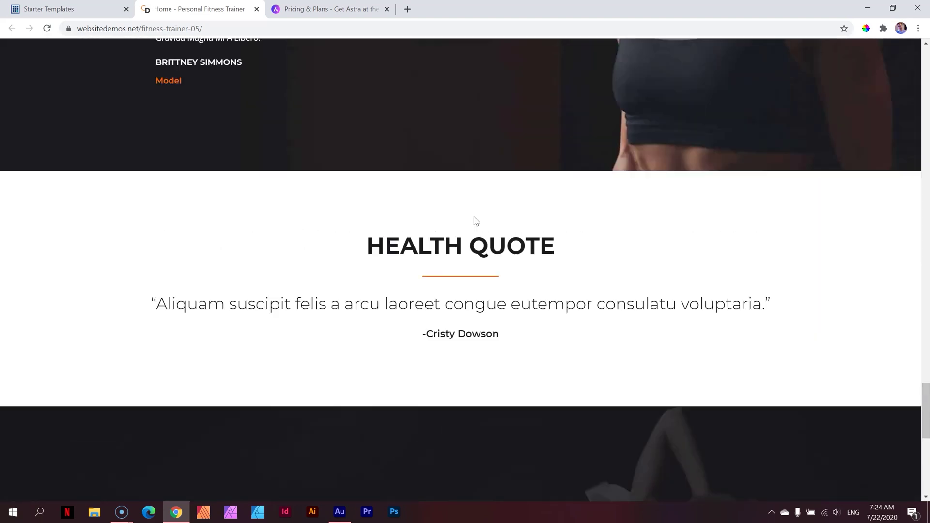
scroll(476, 222, up, 12)
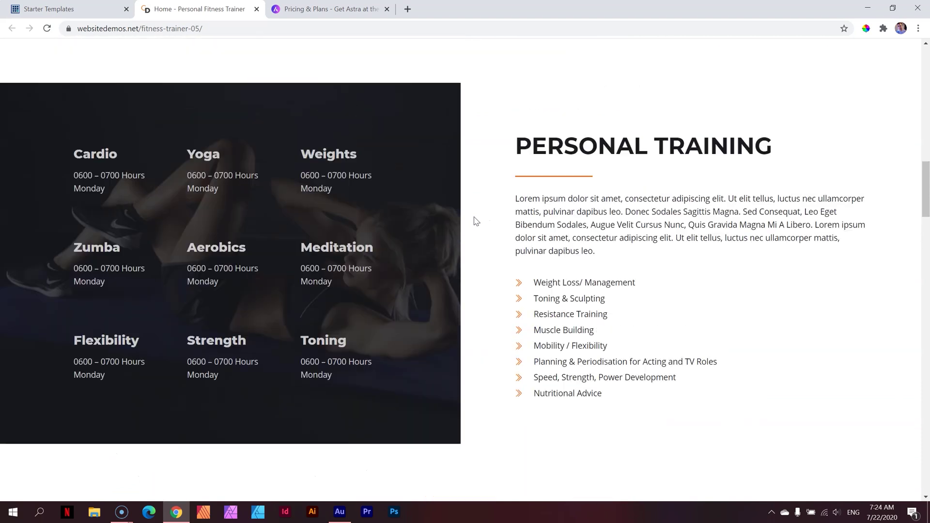
scroll(475, 218, down, 10)
key(ctrl+shift+Tab)
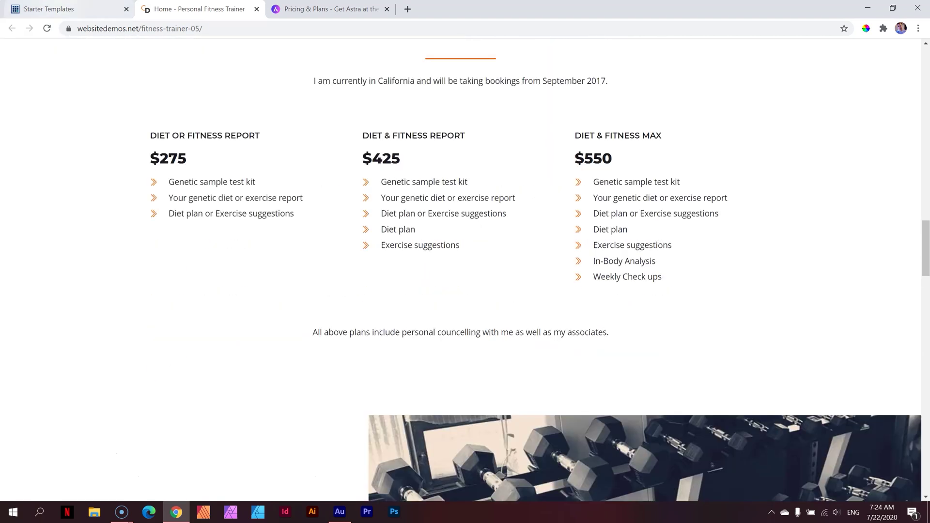
mouse_move(42, 336)
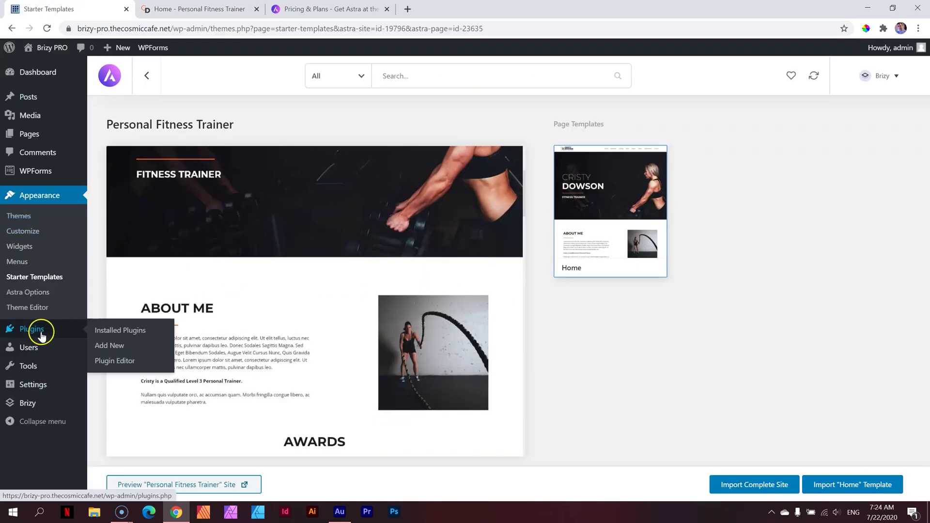